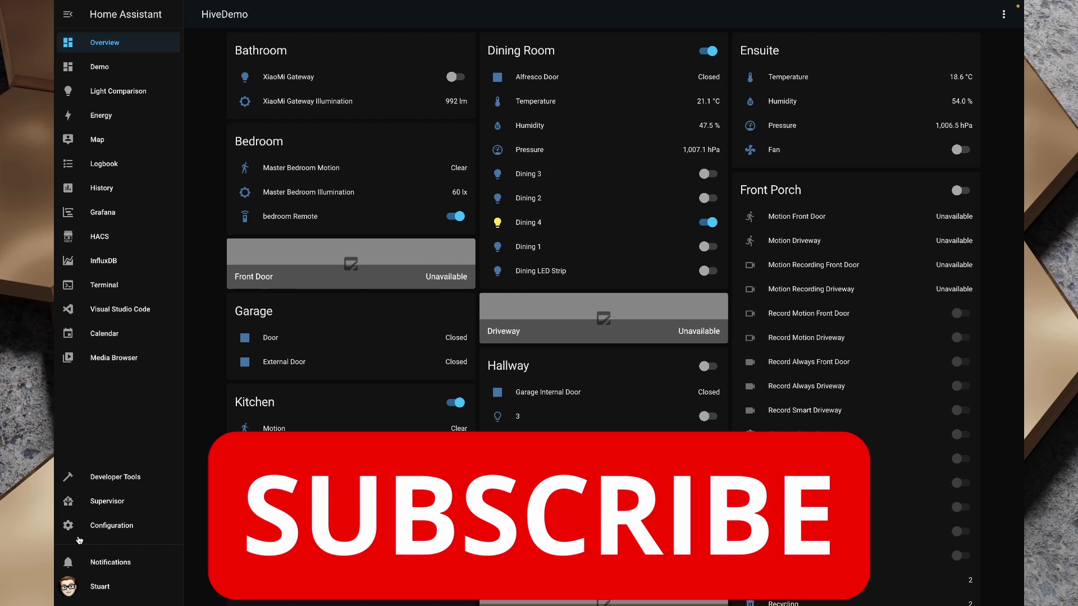
# Find MariaDB by searching 'mari' in the Supervisor Add-on Store and install version 2.4.0
pyautogui.click(114, 502)
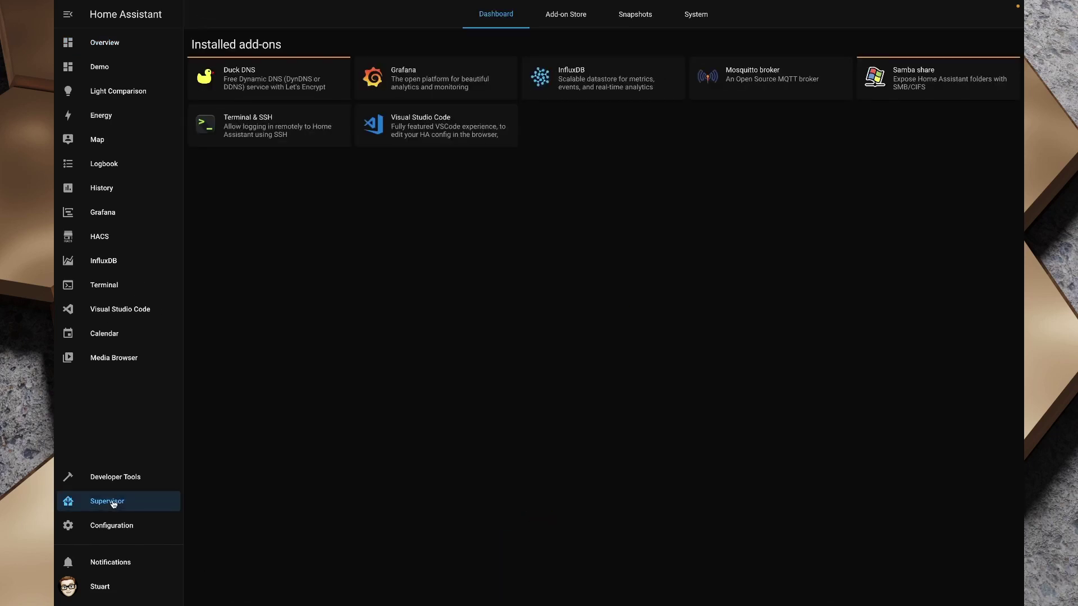
pyautogui.click(565, 14)
pyautogui.click(291, 49)
pyautogui.write('mari')
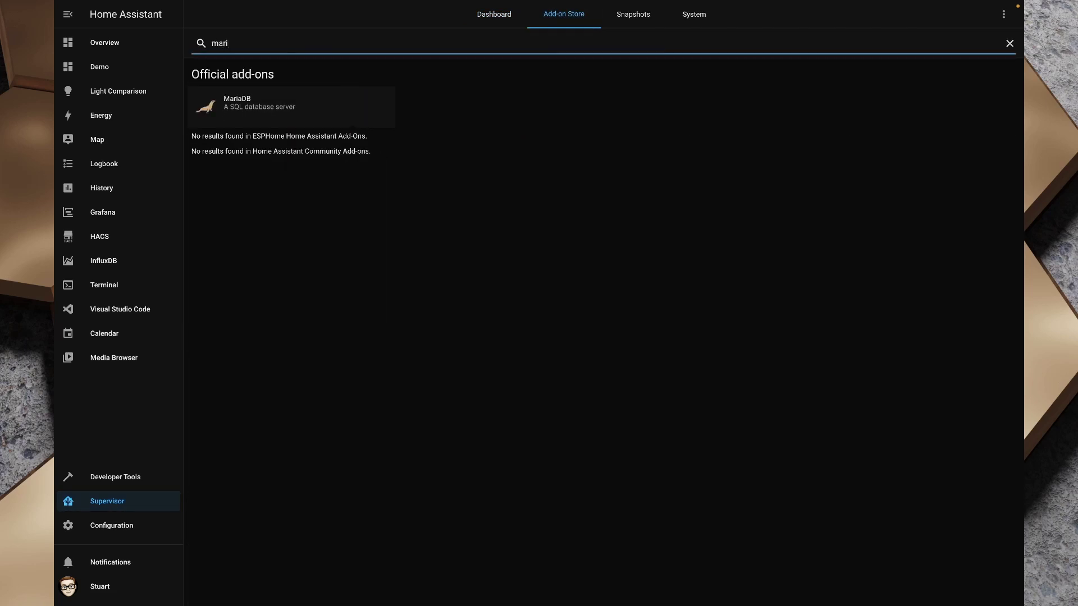
pyautogui.click(264, 113)
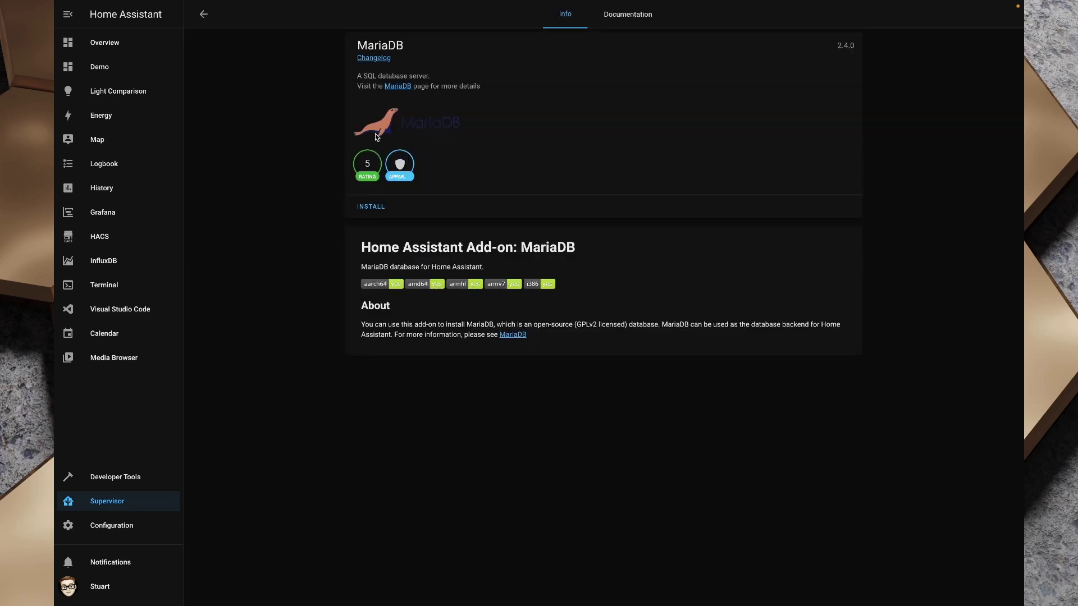
pyautogui.click(371, 207)
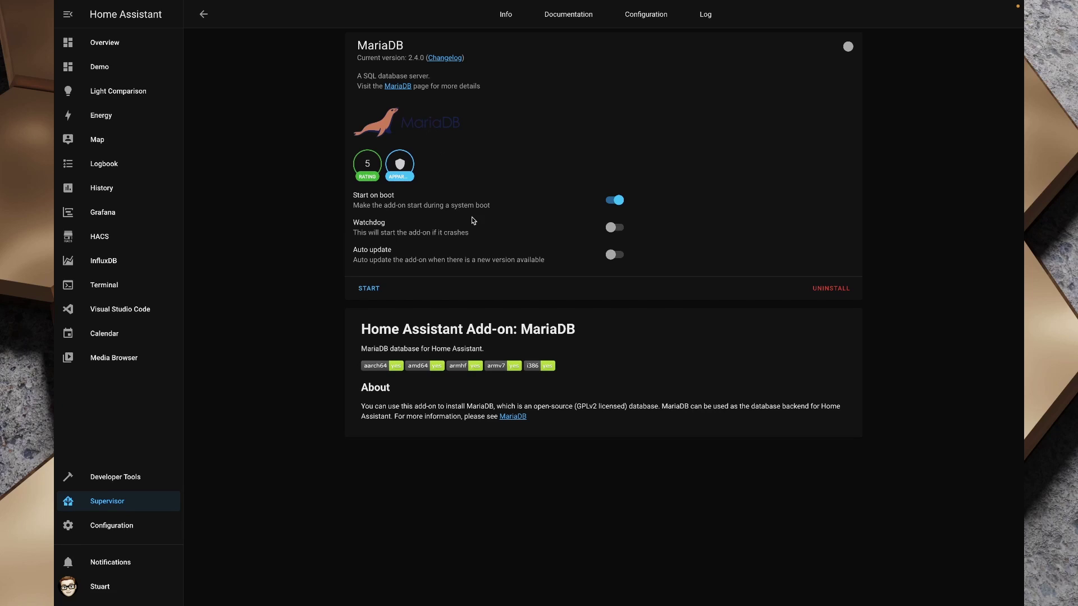
# On the MariaDB Configuration tab, replace the null login password with a real password
pyautogui.click(645, 16)
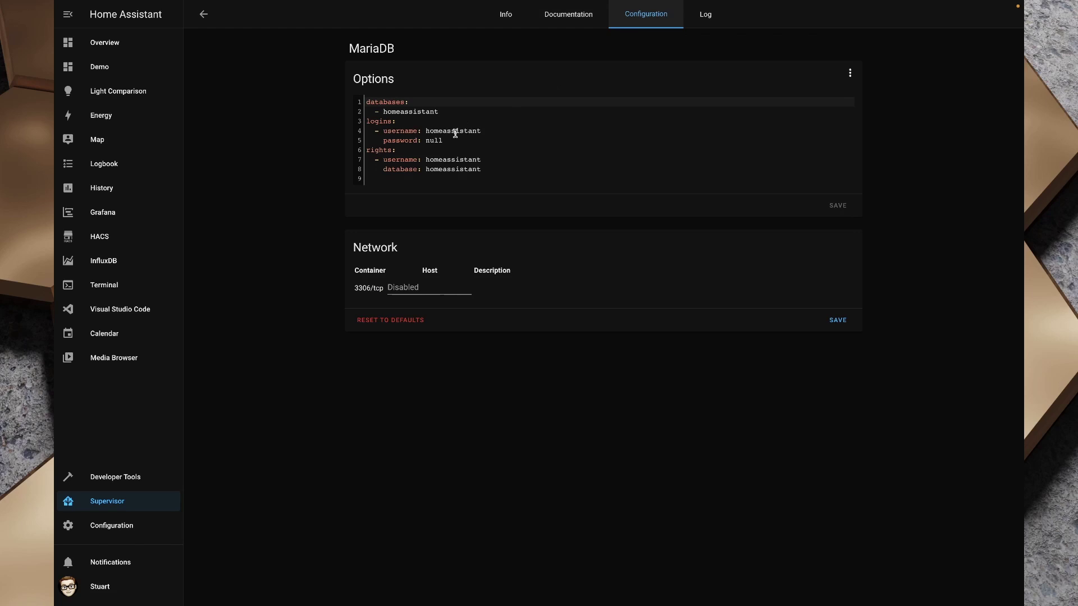
pyautogui.doubleClick(433, 141)
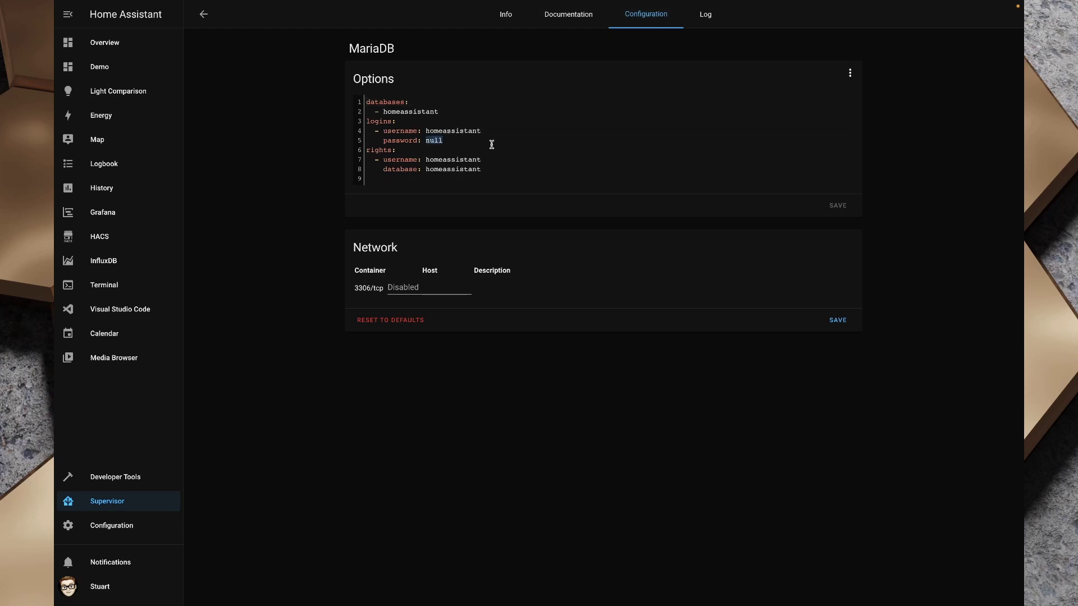
pyautogui.write('homeassistant')
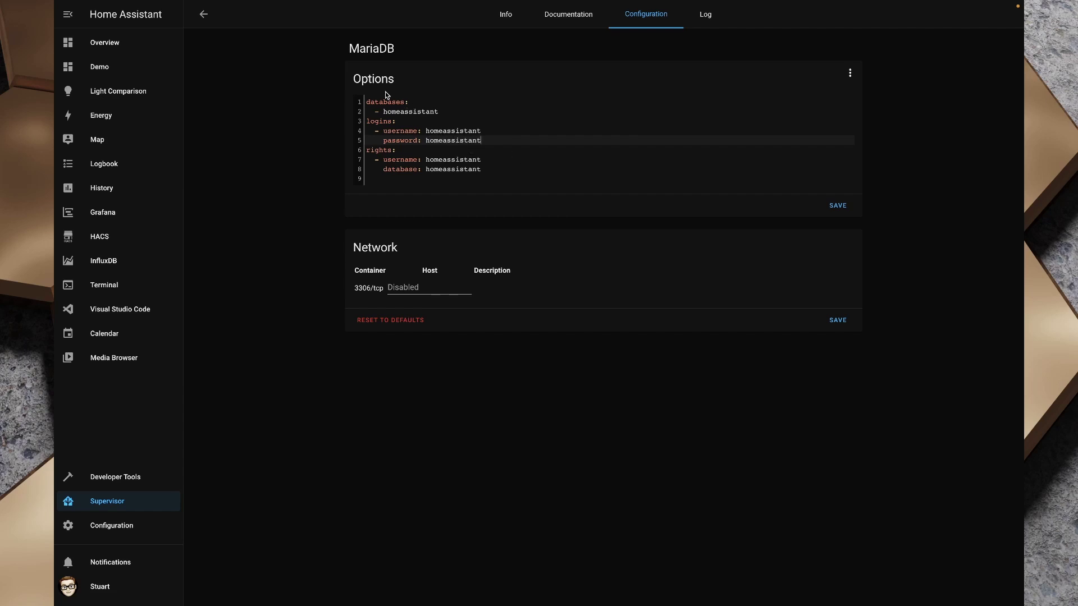
pyautogui.moveTo(366, 101); pyautogui.dragTo(446, 115)
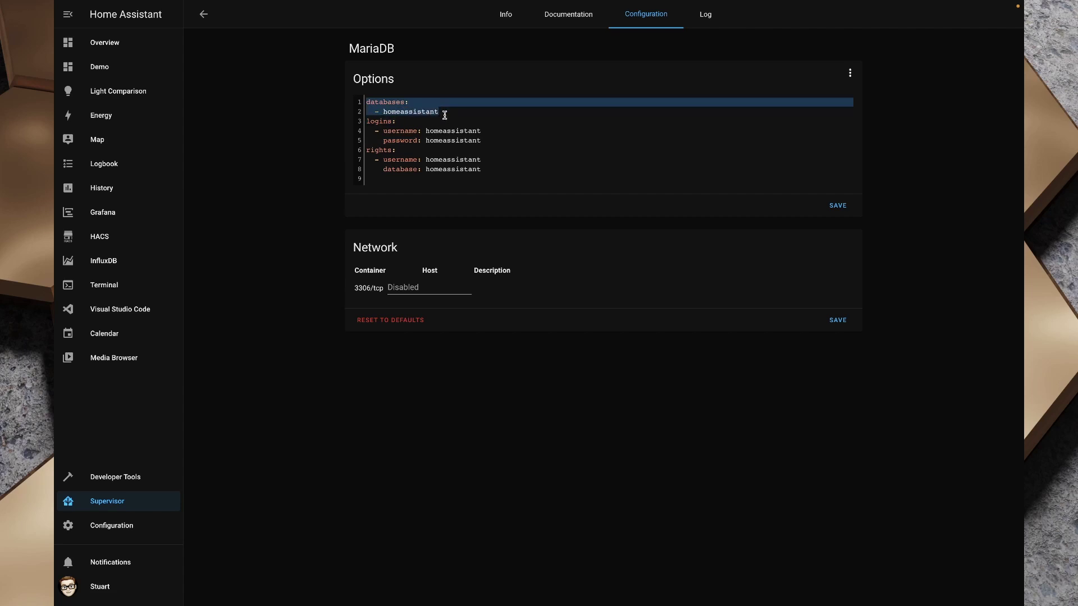
pyautogui.click(490, 169)
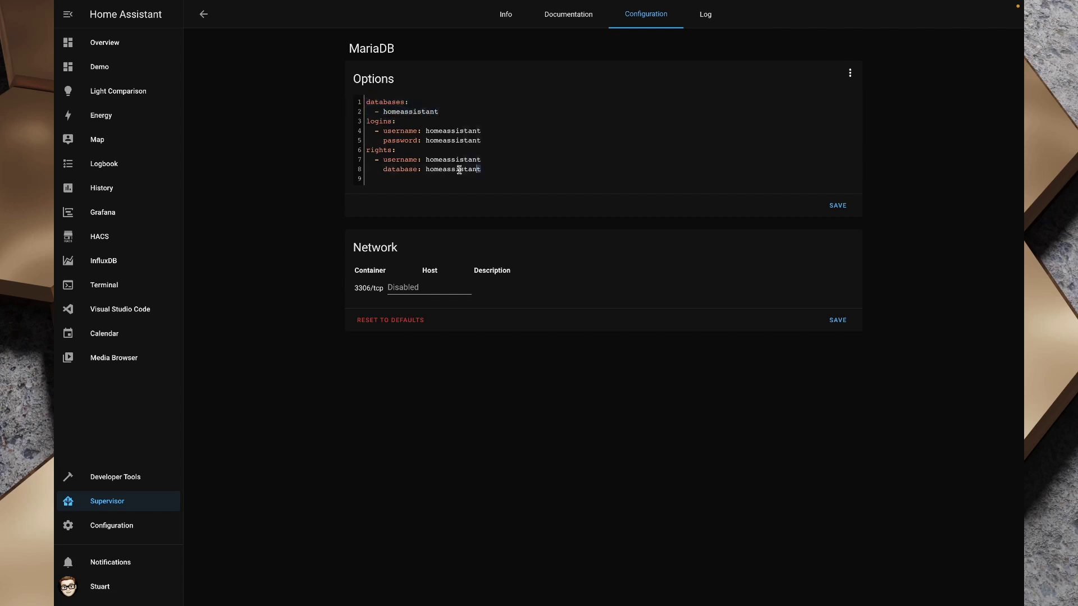
pyautogui.moveTo(489, 169); pyautogui.dragTo(362, 158)
pyautogui.click(479, 140)
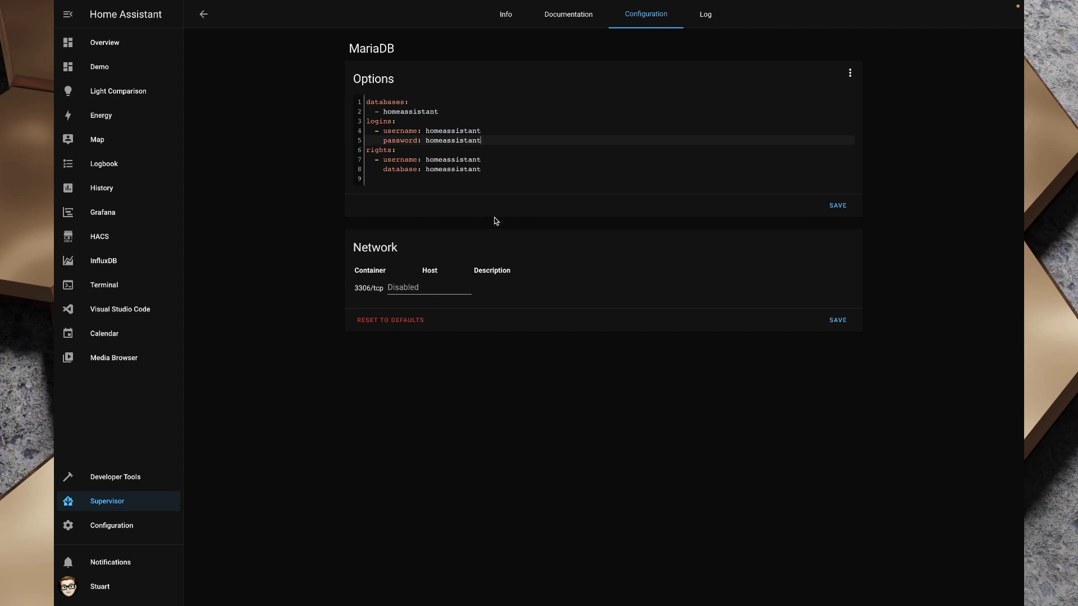
# Map 3306/tcp to host port 3306 and save both the network and option settings
pyautogui.click(412, 287)
pyautogui.write('3306')
pyautogui.click(834, 316)
pyautogui.click(838, 206)
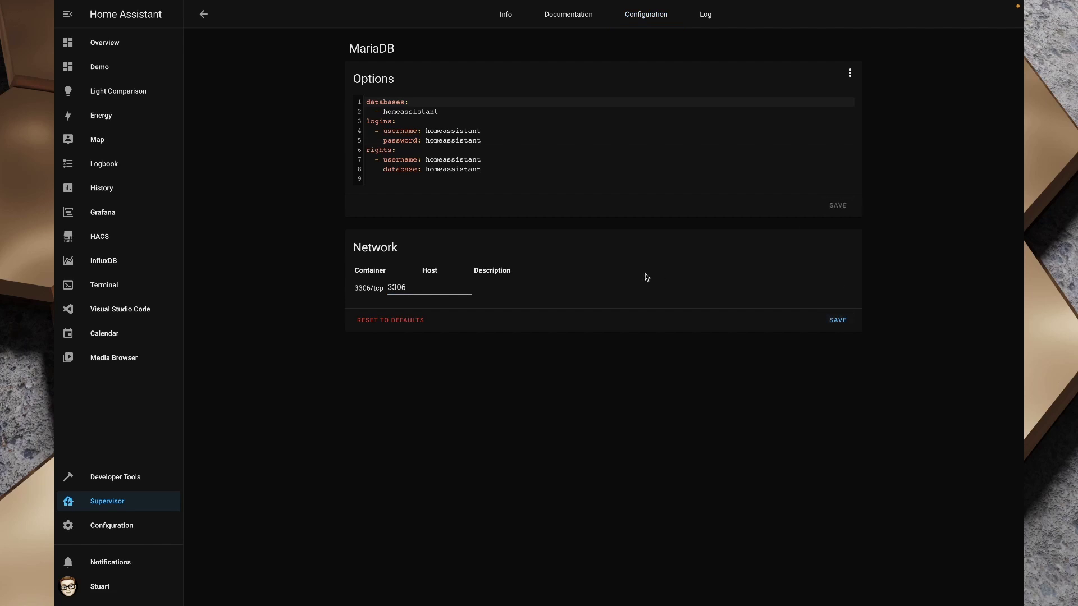
# Start the MariaDB add-on, check its CPU usage, and return to the installed add-ons list
pyautogui.click(507, 16)
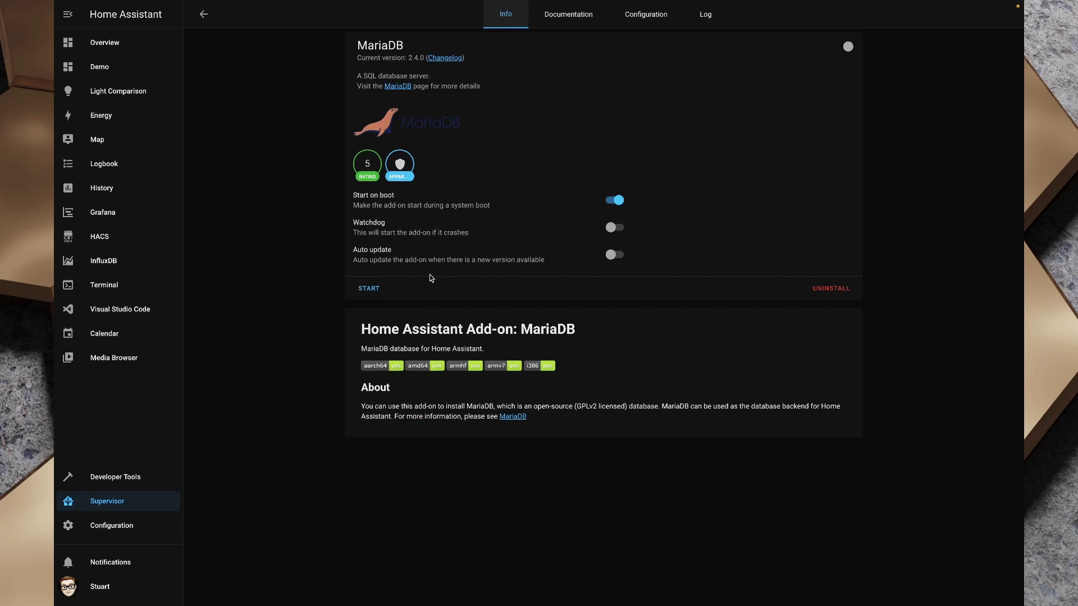
pyautogui.click(368, 289)
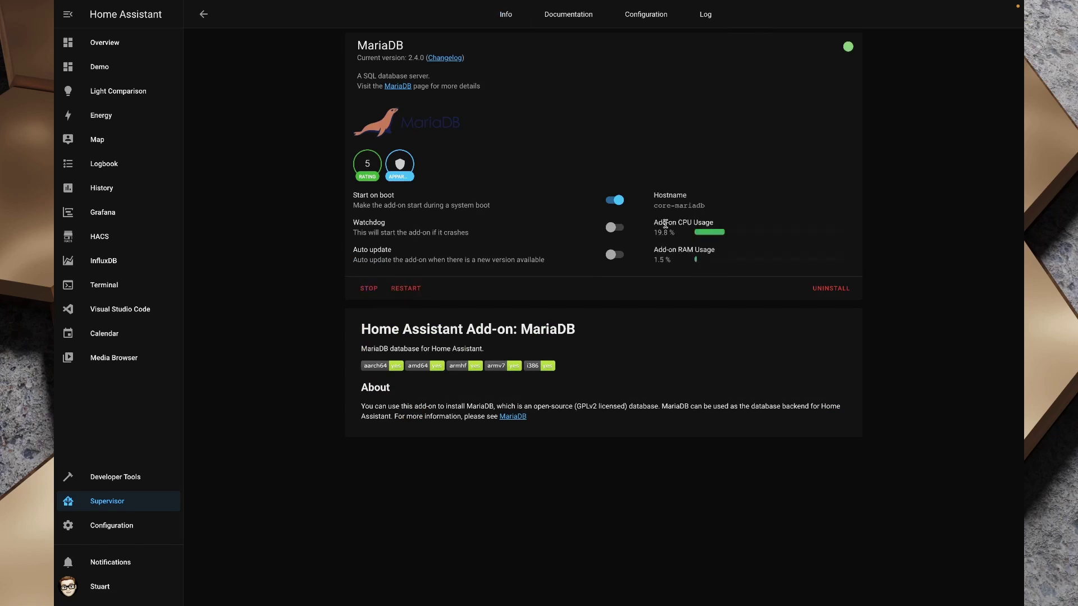
pyautogui.moveTo(656, 230); pyautogui.dragTo(745, 236)
pyautogui.click(684, 230)
pyautogui.hotkey('alt', 'Left')
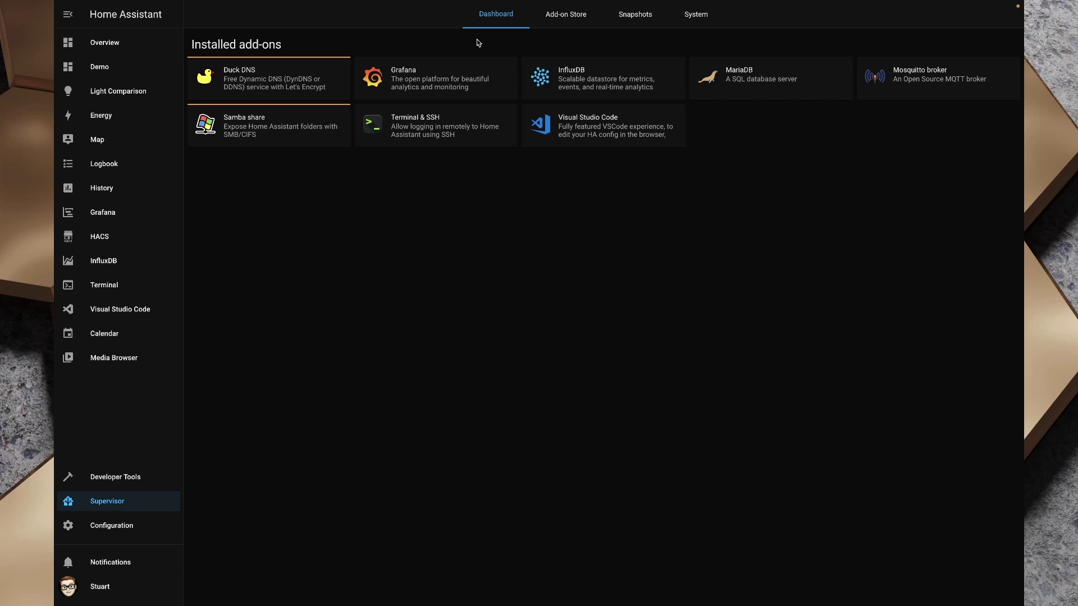
# Search the Add-on Store for 'php' and open the phpMyAdmin 0.5.0 add-on page
pyautogui.click(571, 24)
pyautogui.click(227, 44)
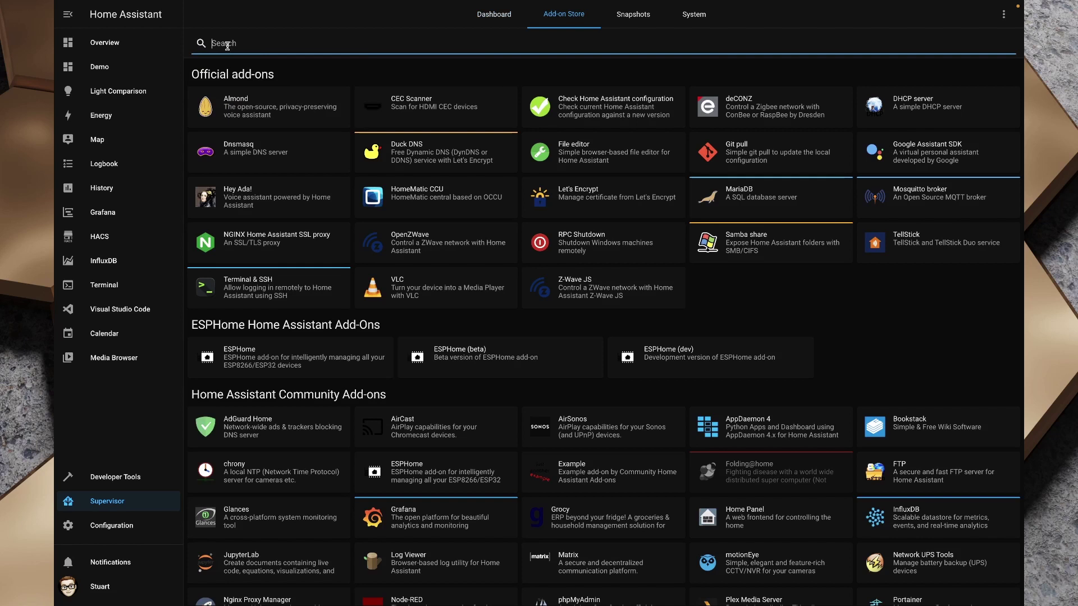
pyautogui.write('php')
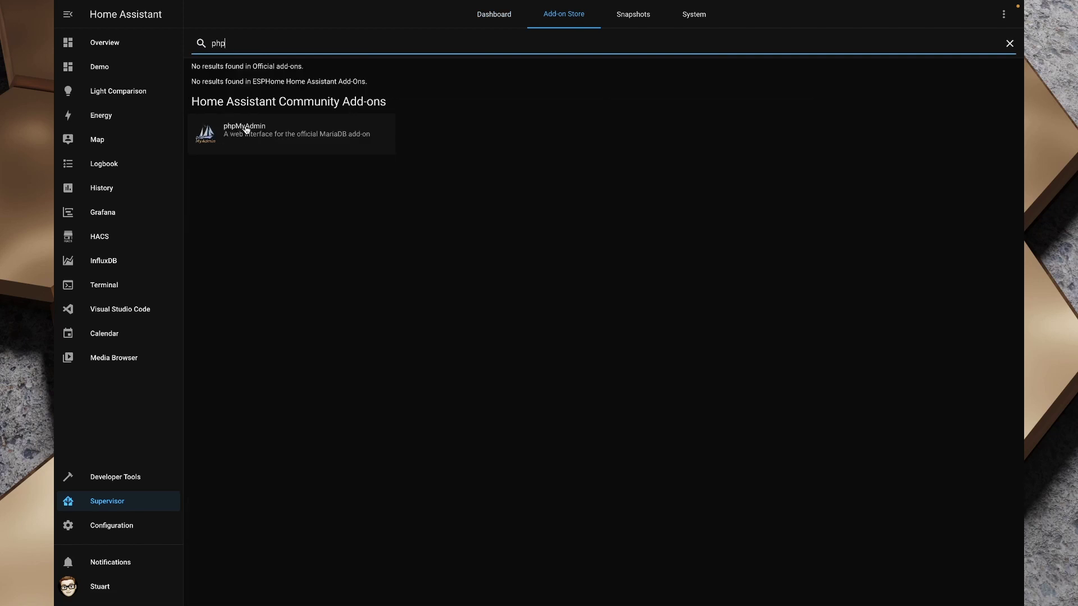
pyautogui.click(280, 138)
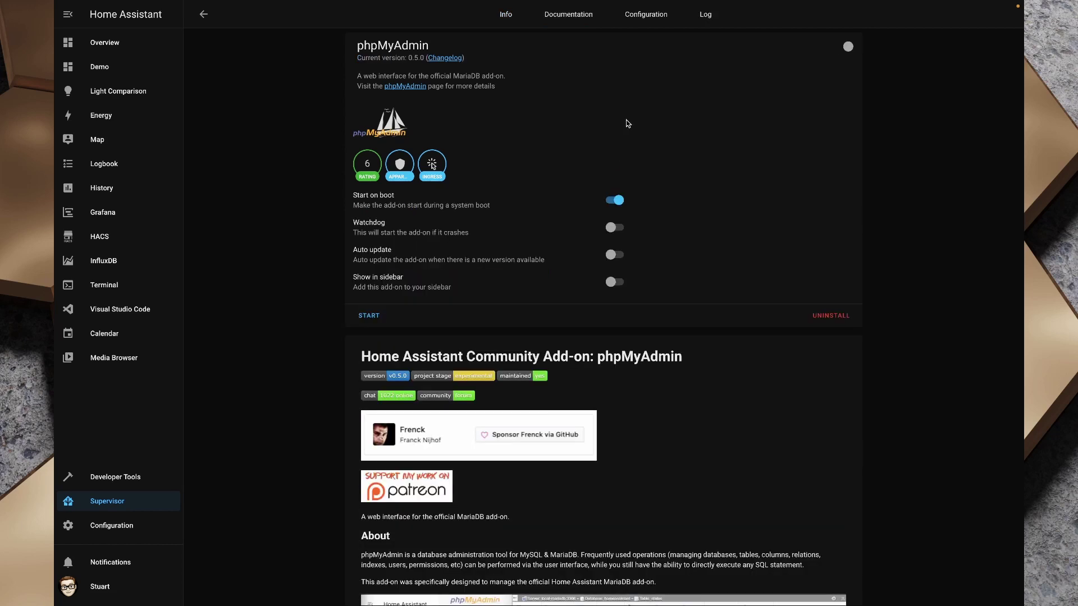
# Turn on phpMyAdmin's Show in sidebar option, start it, then open Visual Studio Code
pyautogui.click(615, 282)
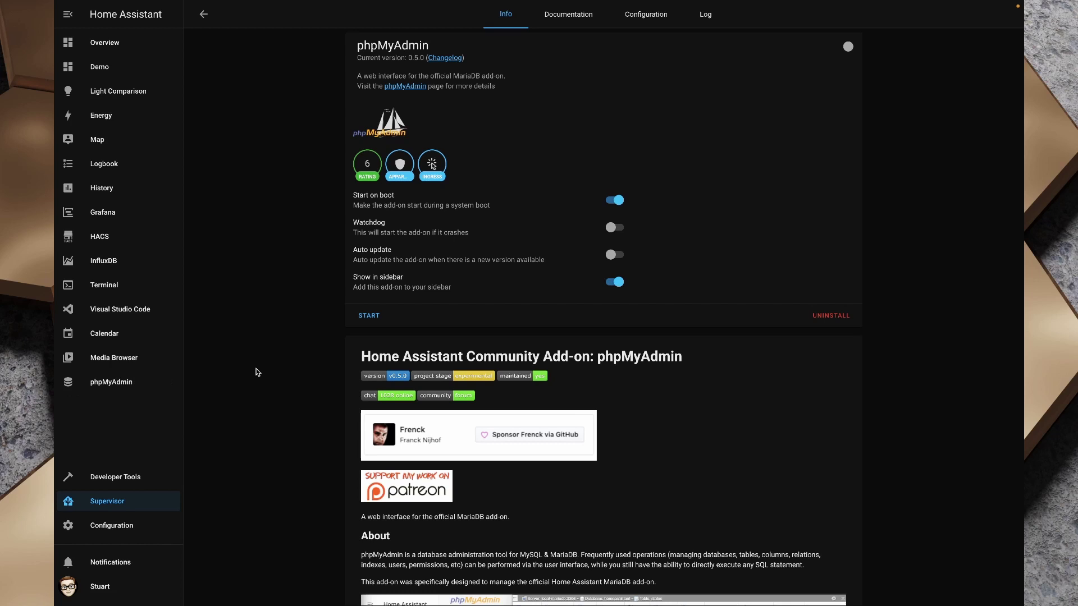
pyautogui.click(371, 319)
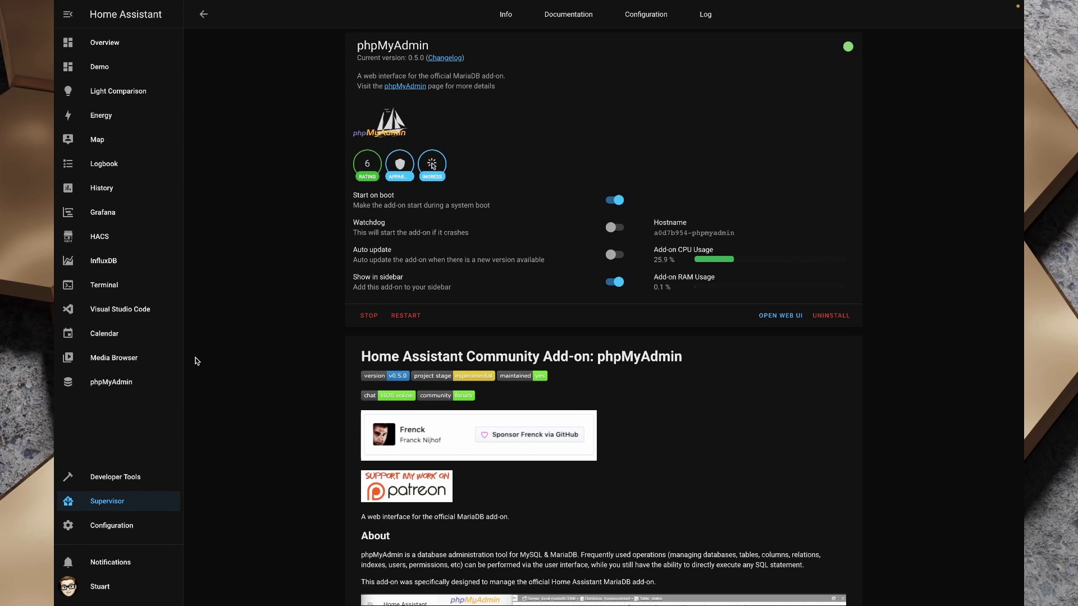
pyautogui.click(105, 318)
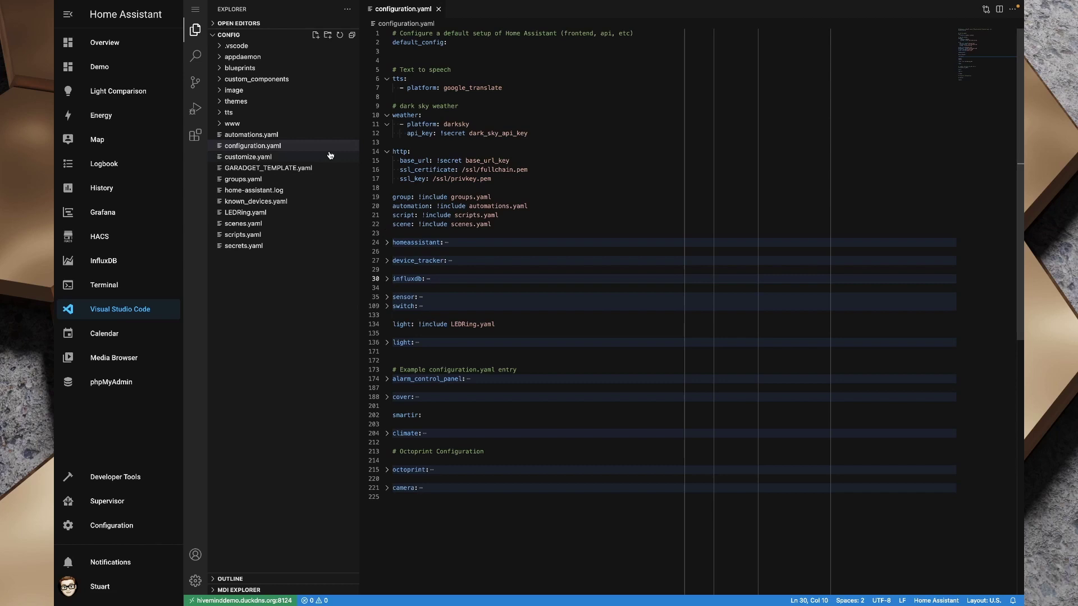
# Add 'recorder:' to configuration.yaml with a db_url for the homeassistant MySQL database at 192.168.1.146
pyautogui.click(293, 147)
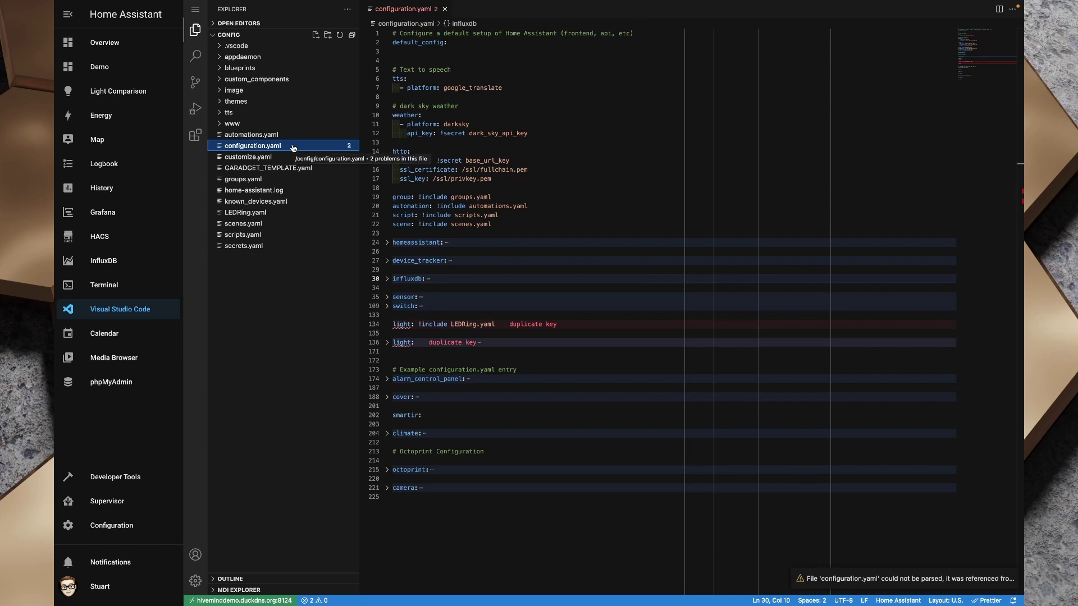
pyautogui.click(517, 103)
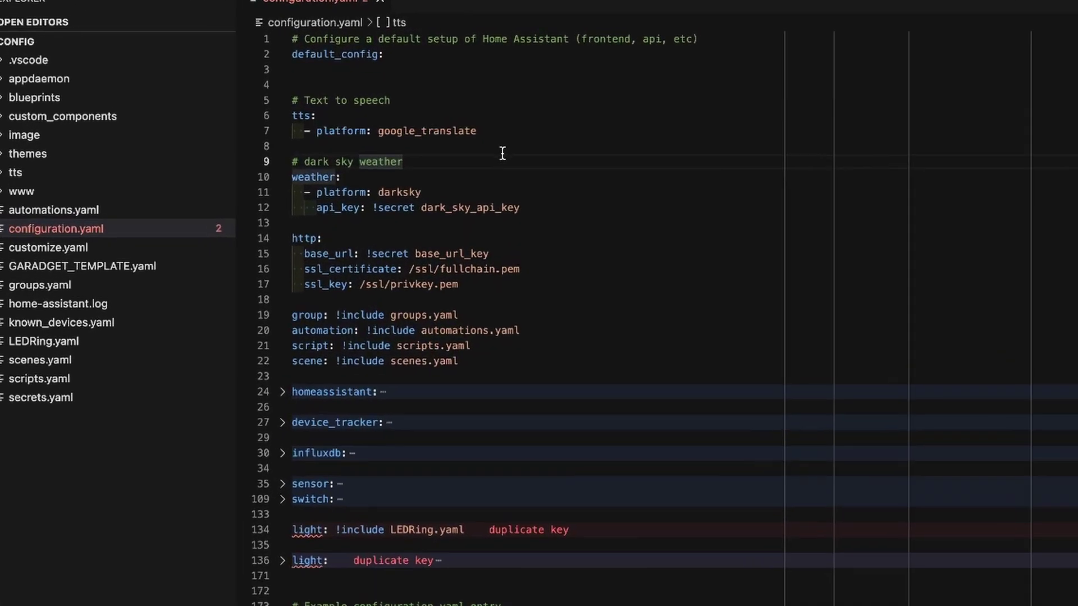
pyautogui.click(503, 153)
pyautogui.press('Return')
pyautogui.press('Return')
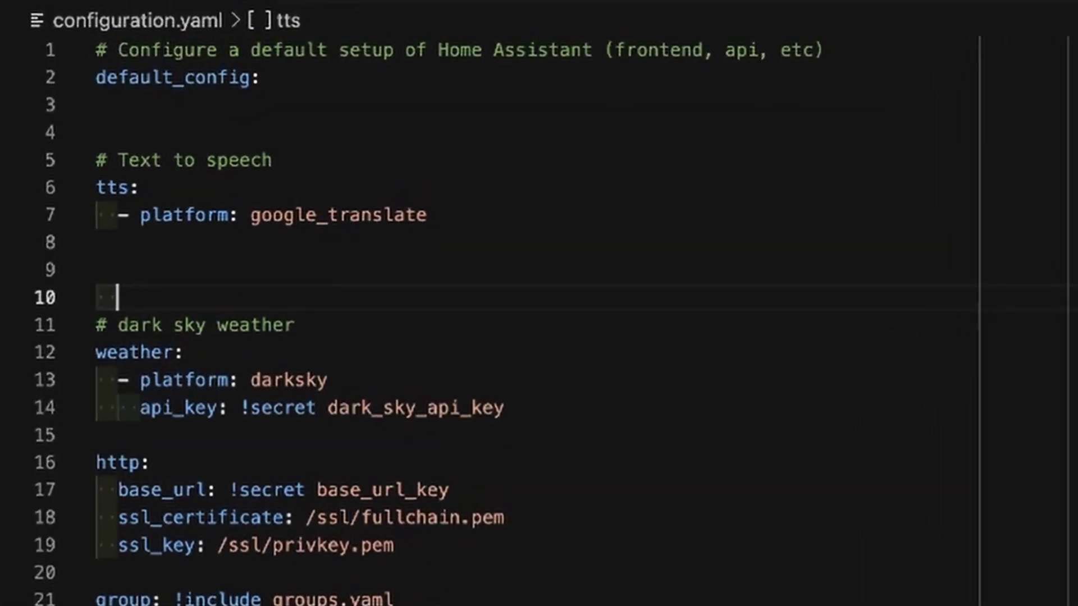
pyautogui.click(77, 282)
pyautogui.write('recor')
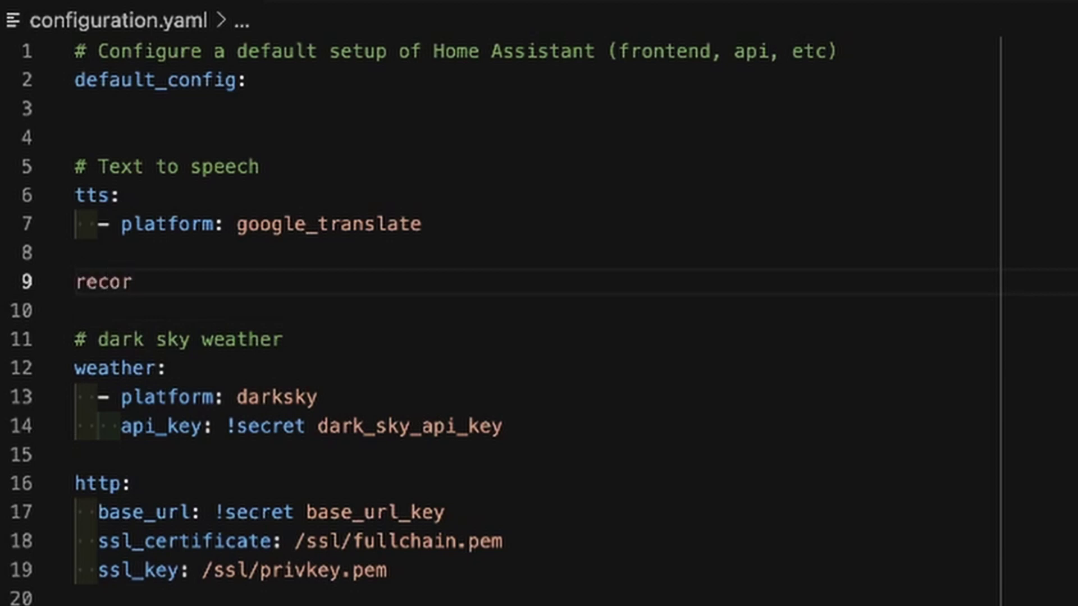
pyautogui.write('der:')
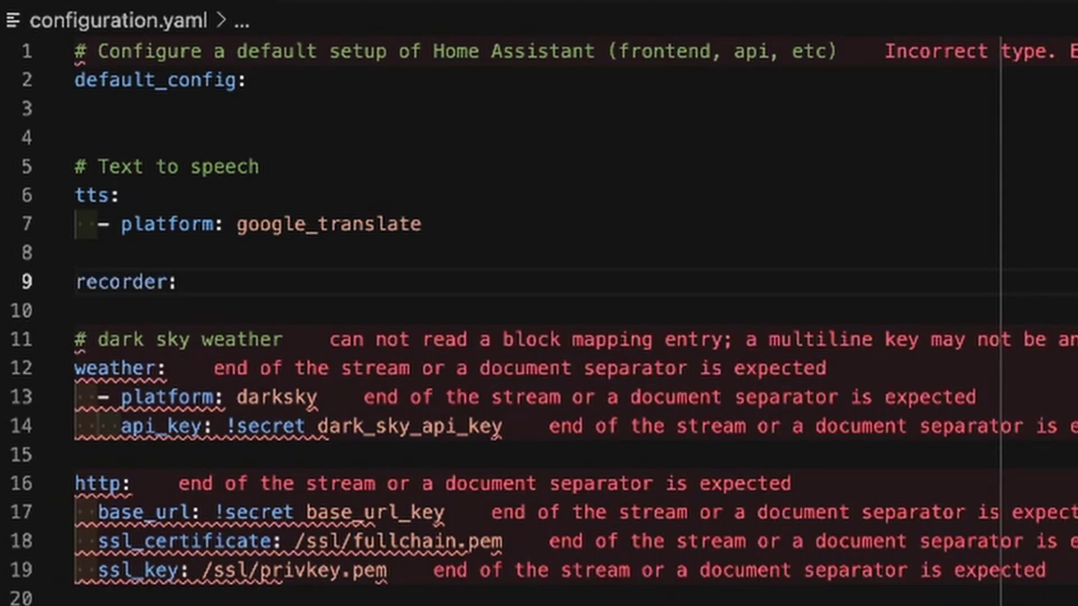
pyautogui.press('Return')
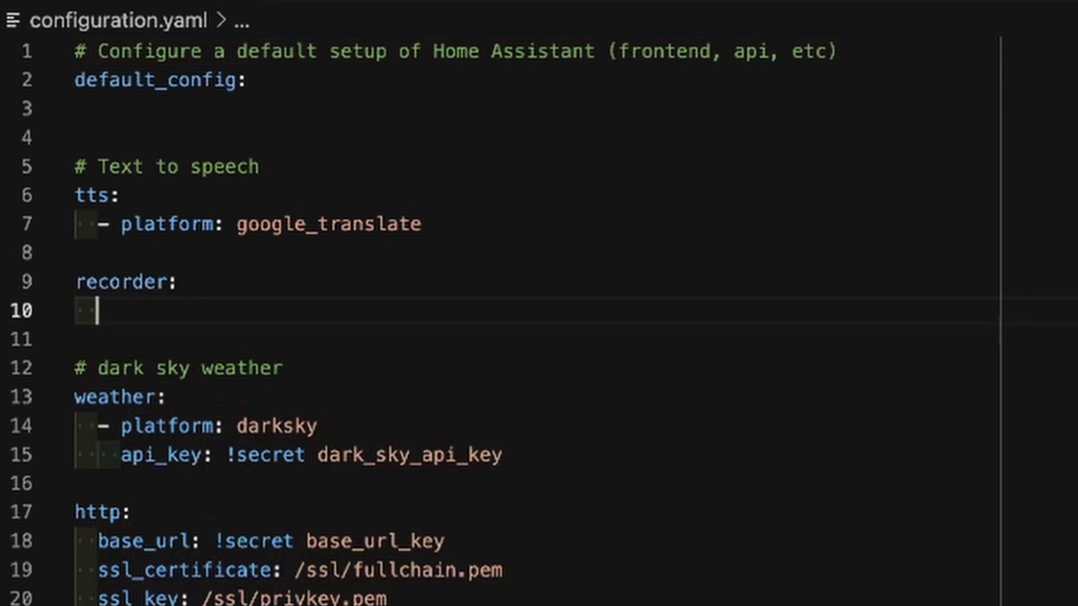
pyautogui.write('db')
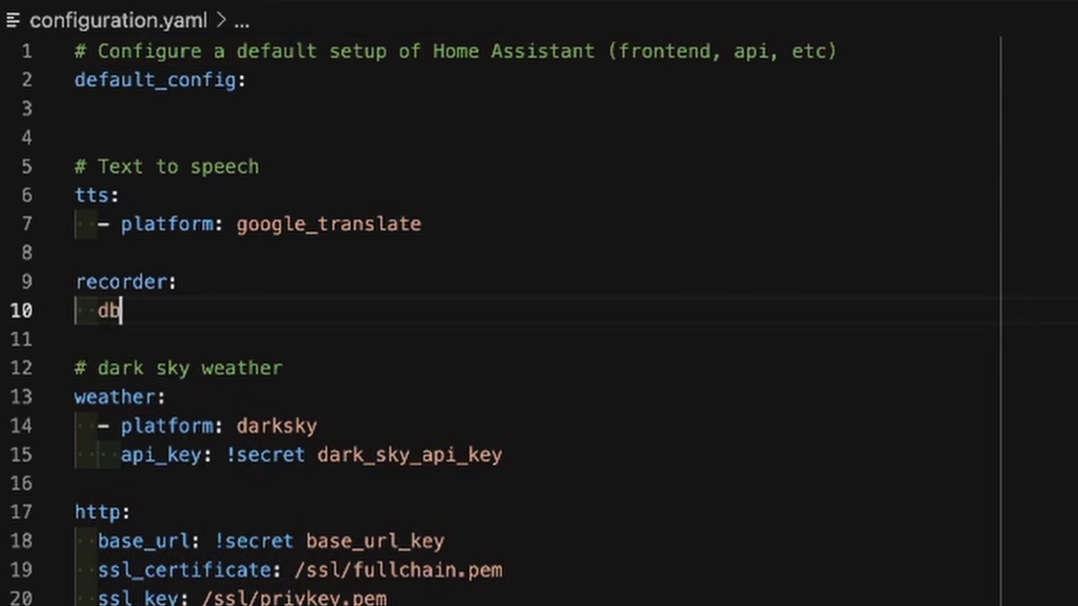
pyautogui.write('_')
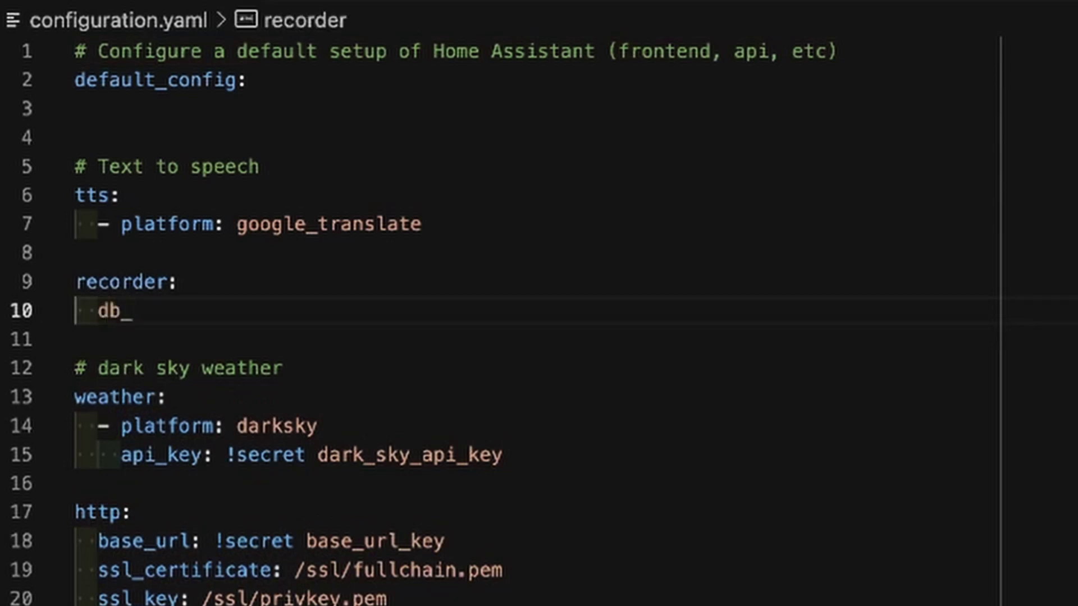
pyautogui.write('url: ')
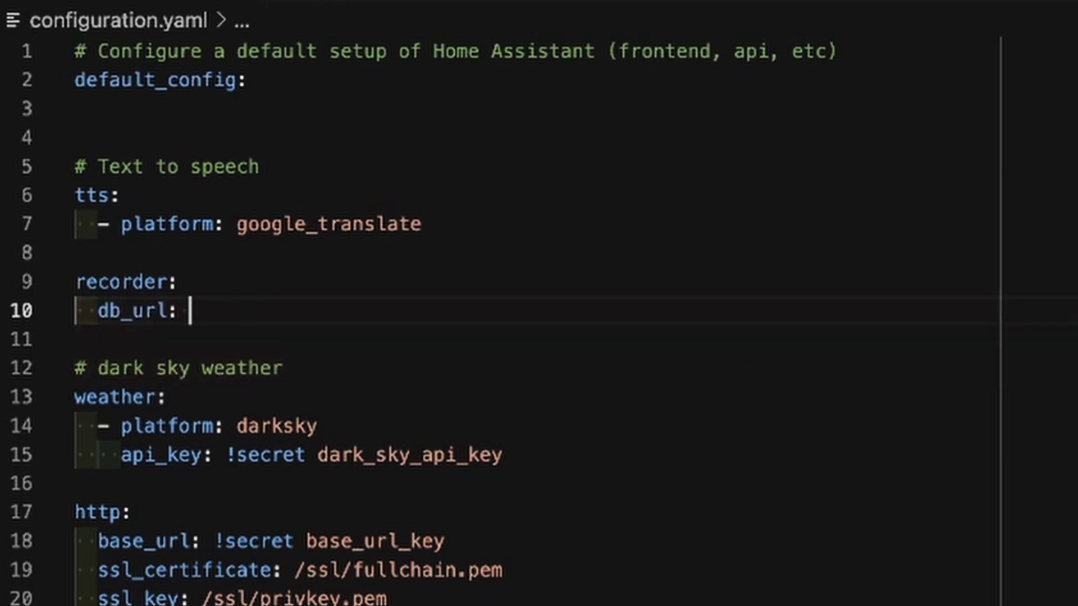
pyautogui.write('mysql:/')
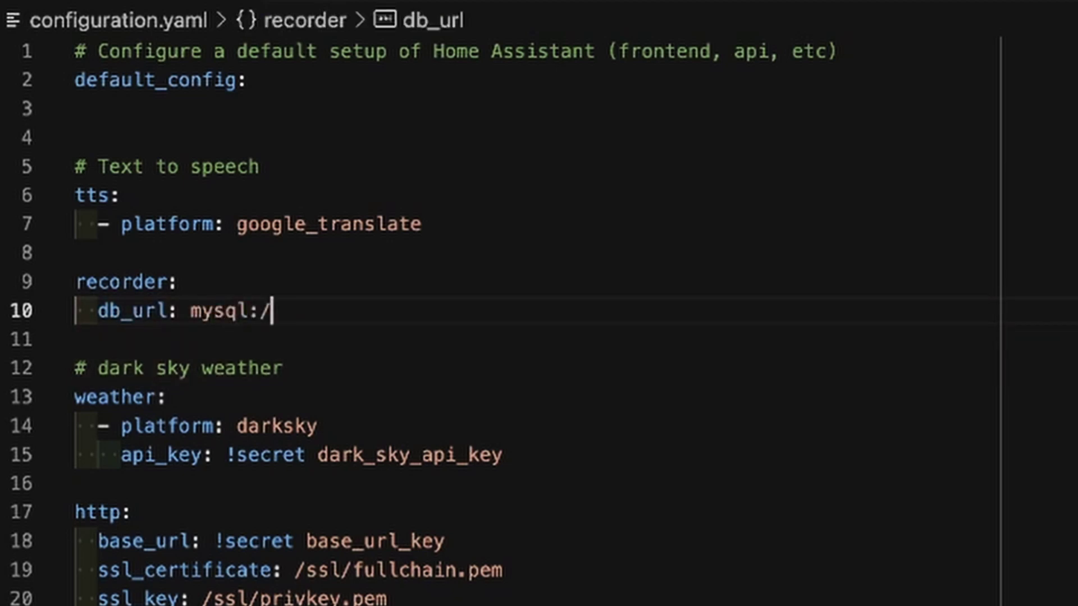
pyautogui.write('/ho')
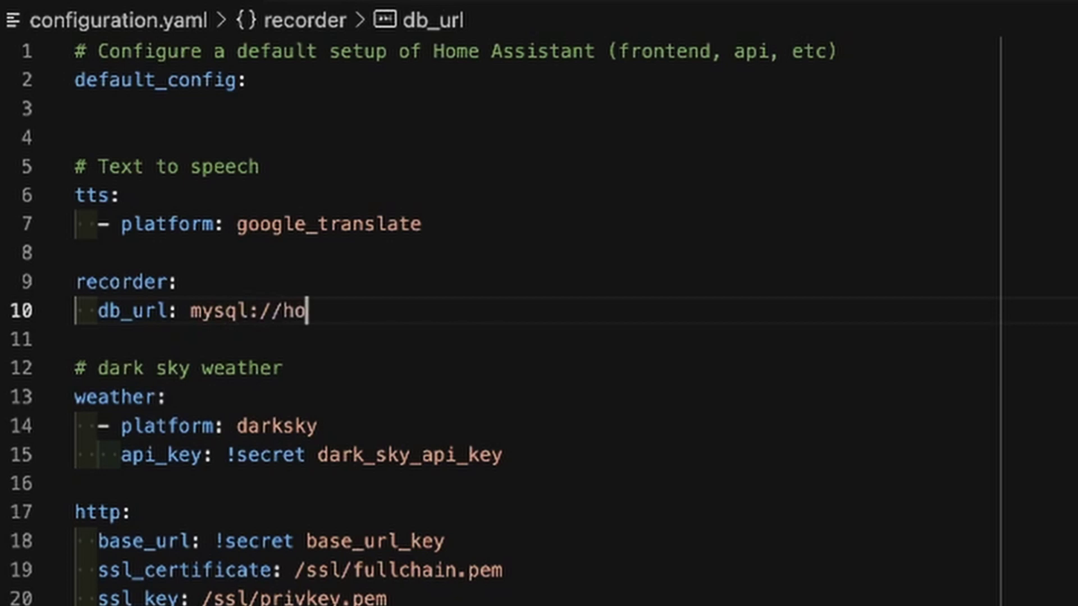
pyautogui.write('meassista')
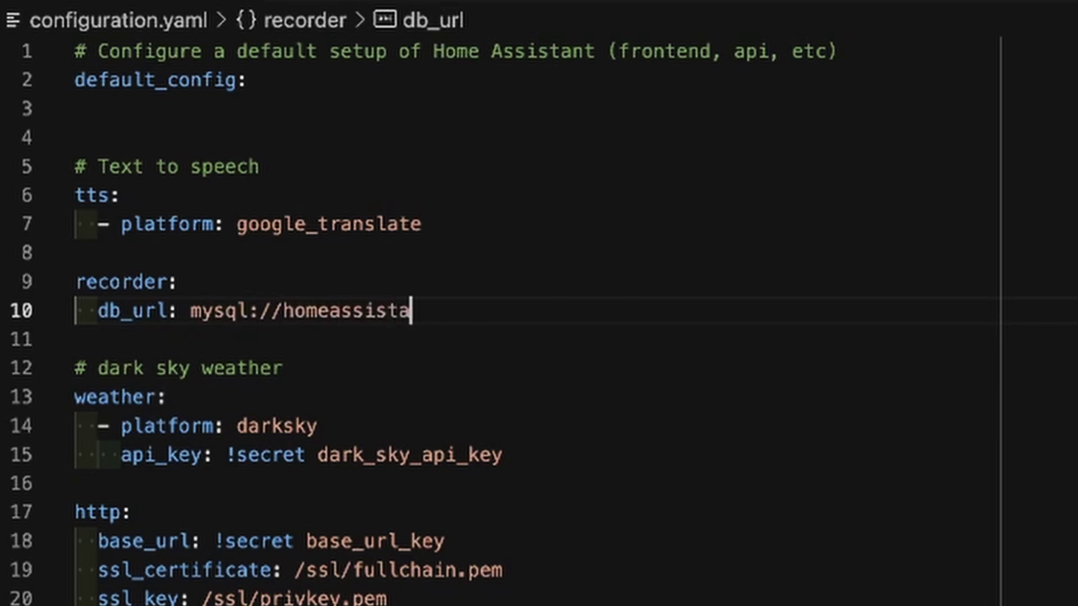
pyautogui.write('nt:hom')
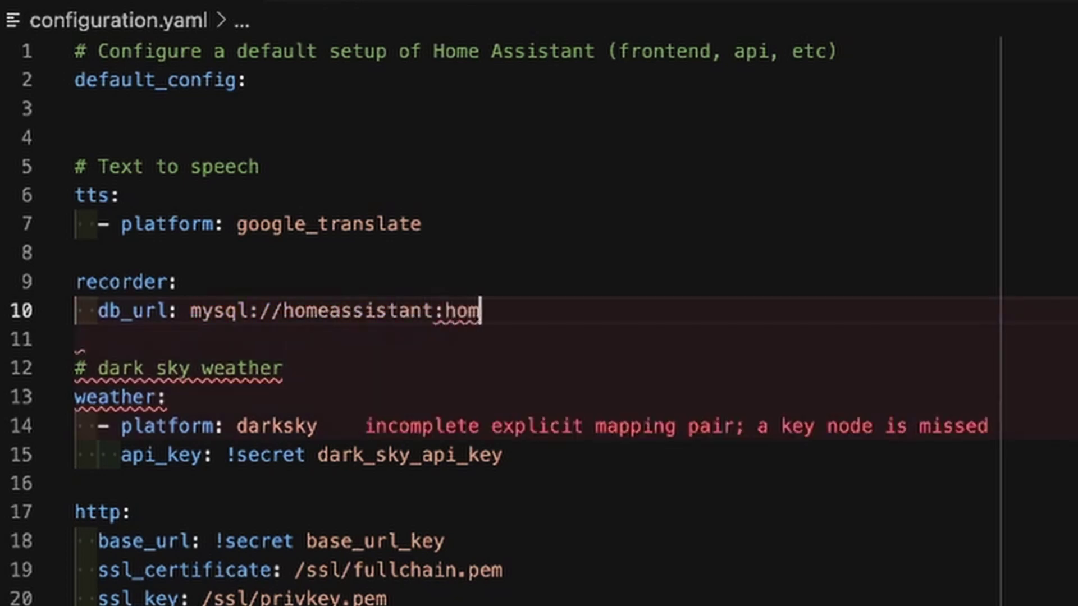
pyautogui.write('eassistant')
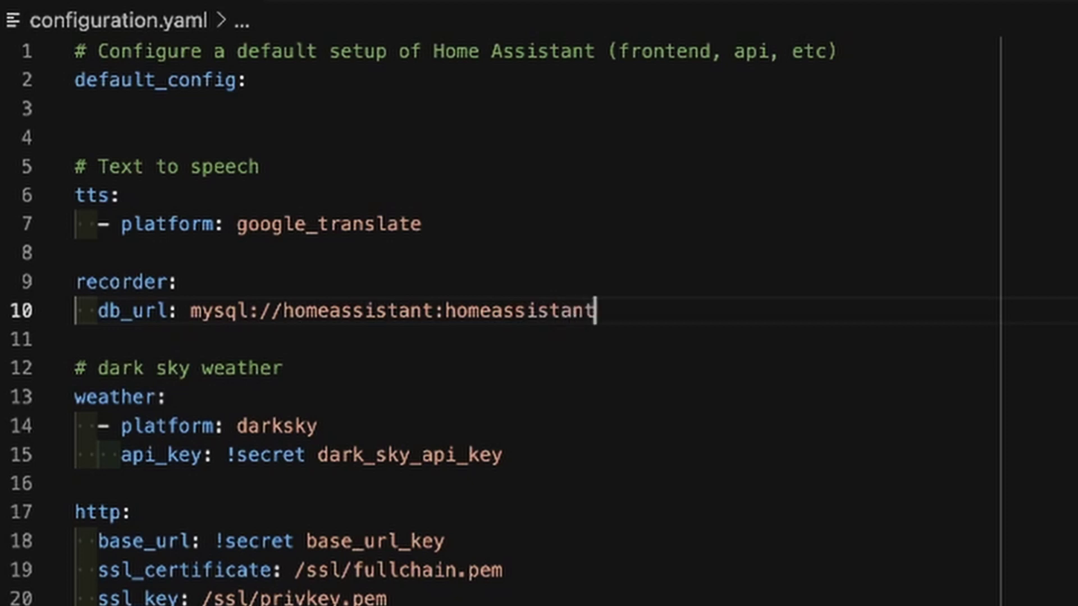
pyautogui.write('@')
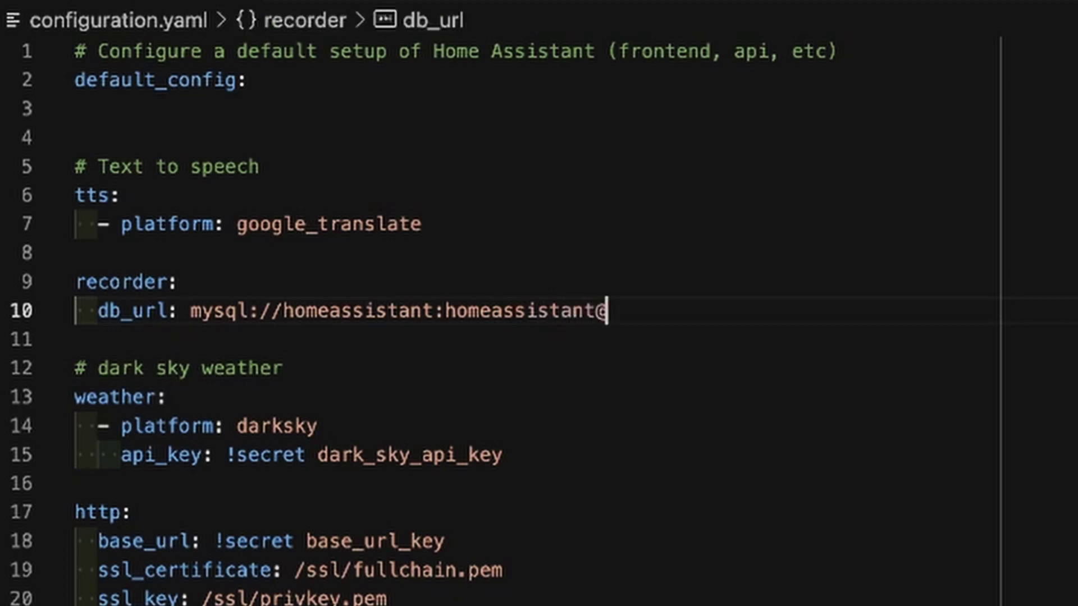
pyautogui.write('192.1')
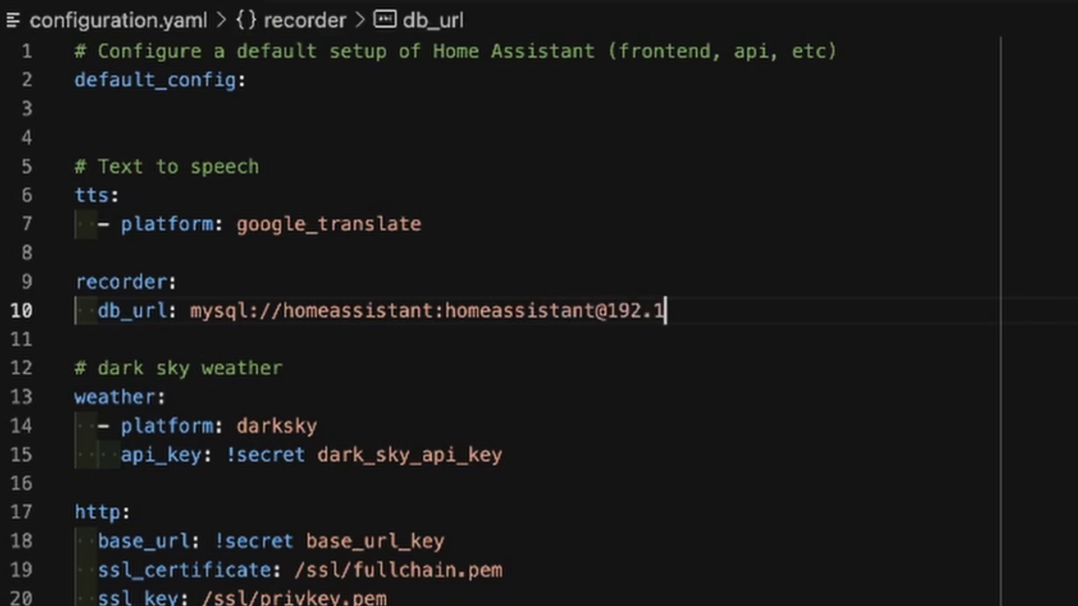
pyautogui.write('68.1.14')
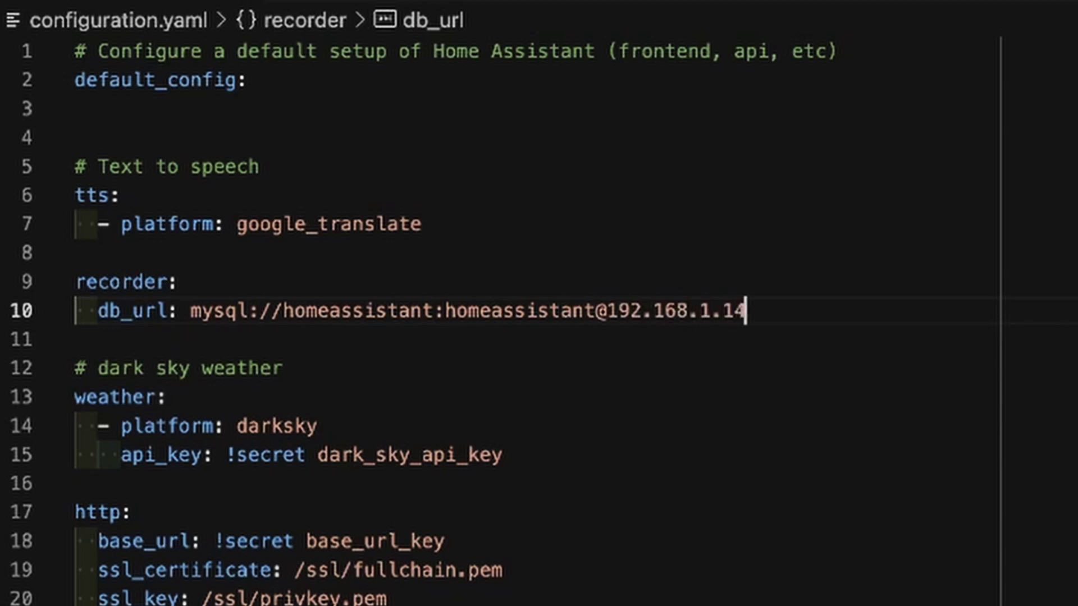
pyautogui.write('6/homeas')
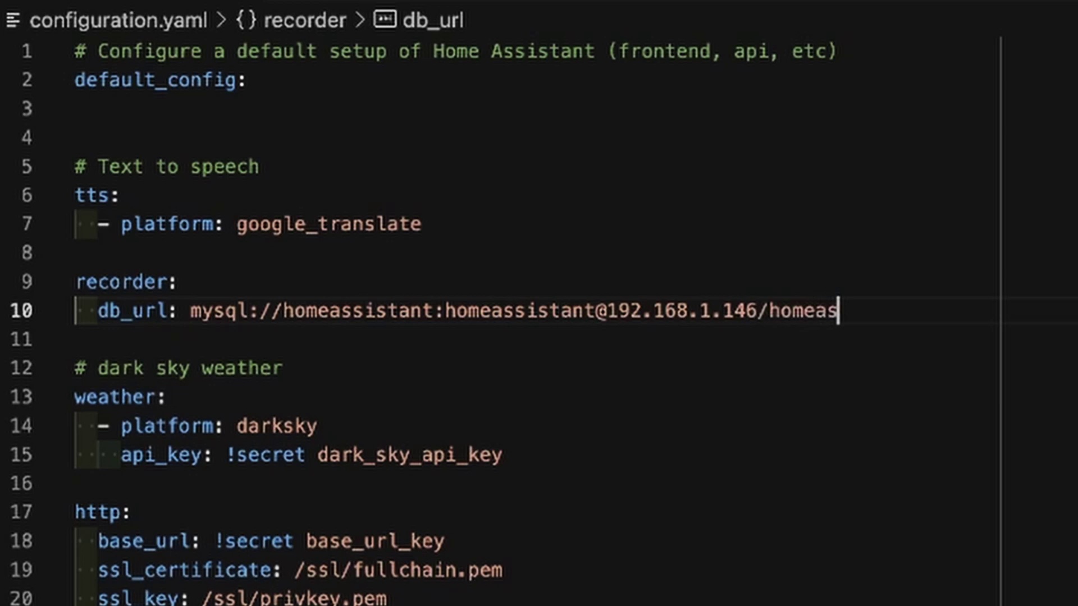
pyautogui.write('sistant')
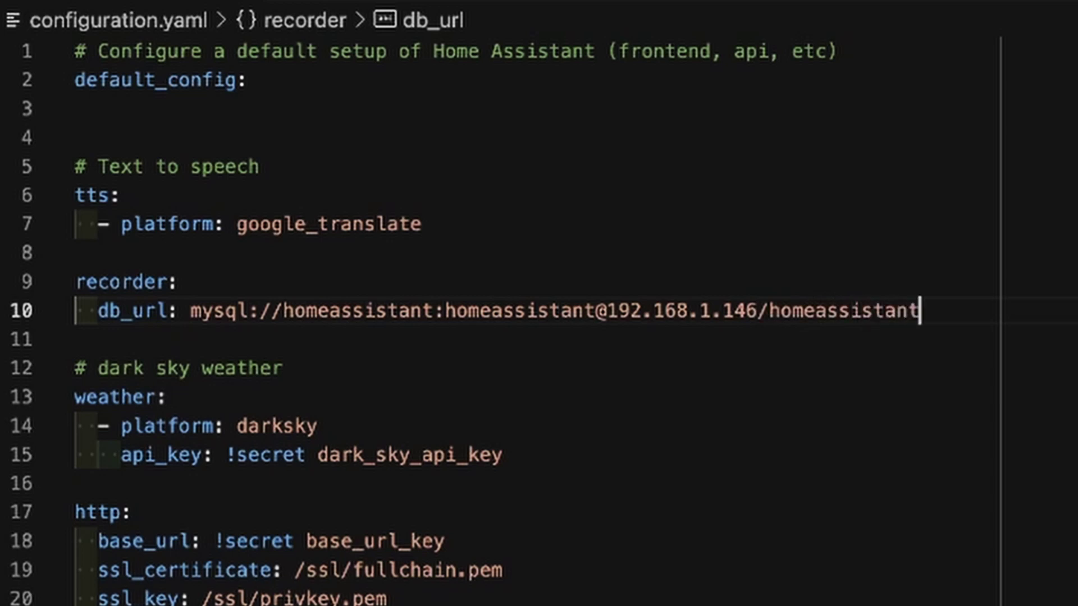
pyautogui.doubleClick(351, 311)
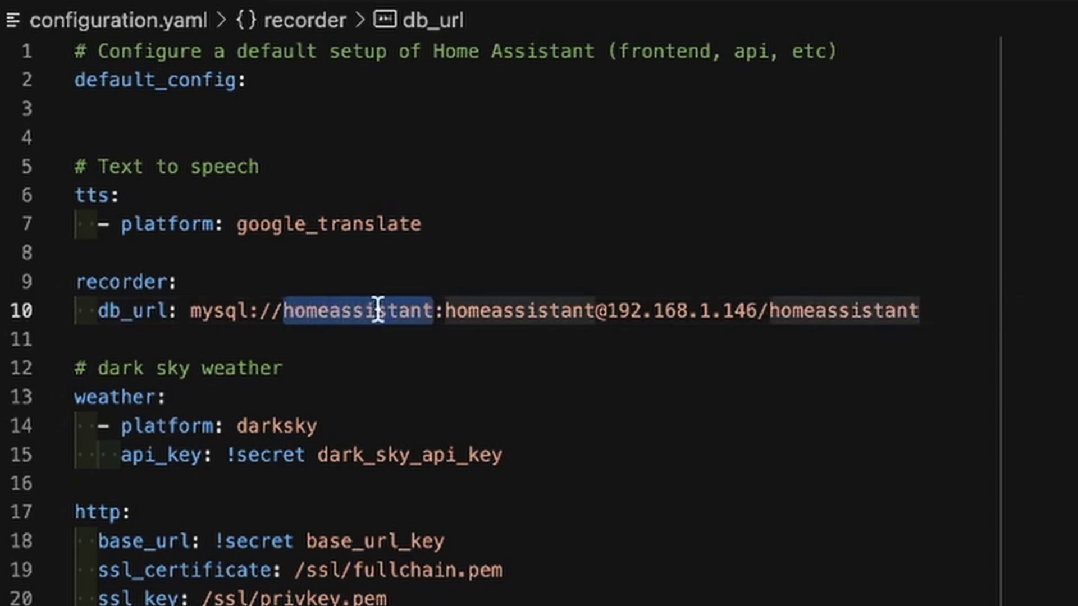
pyautogui.doubleClick(530, 311)
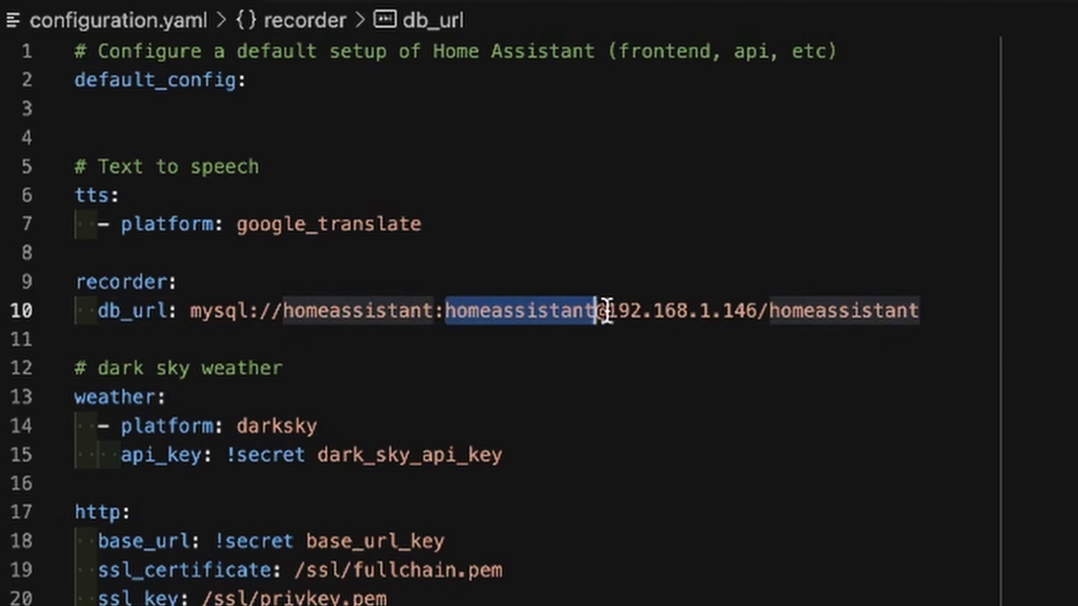
pyautogui.moveTo(621, 310); pyautogui.dragTo(759, 297)
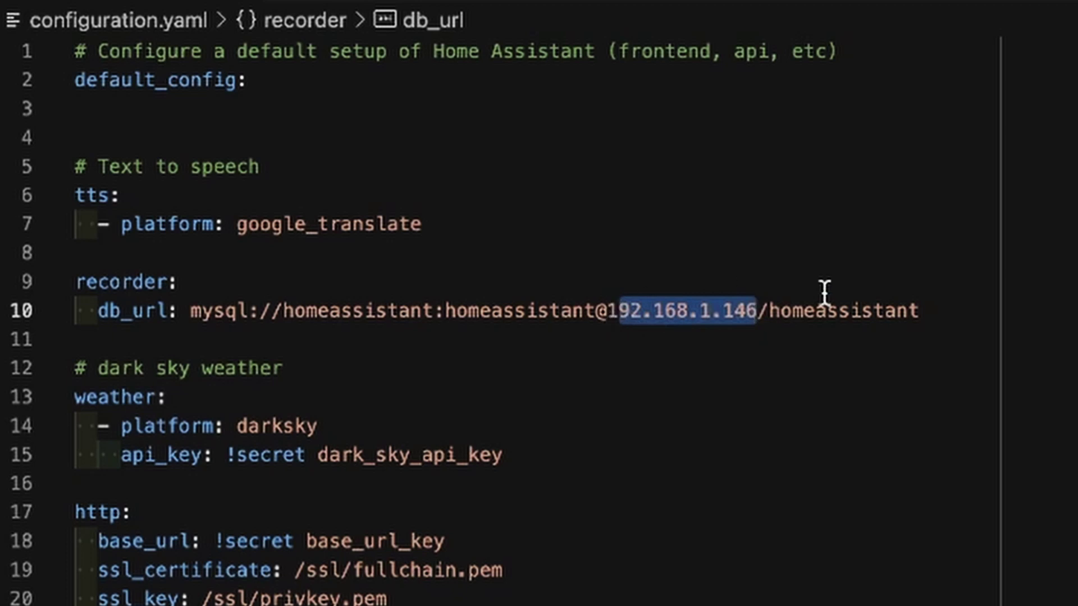
pyautogui.doubleClick(842, 311)
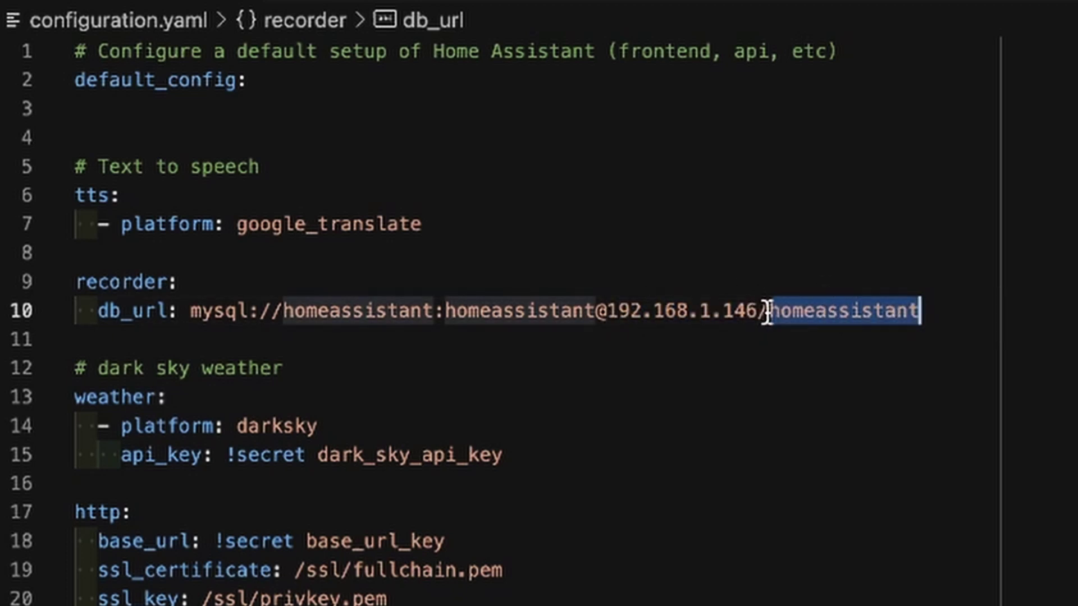
pyautogui.click(950, 320)
pyautogui.moveTo(951, 320); pyautogui.dragTo(490, 291)
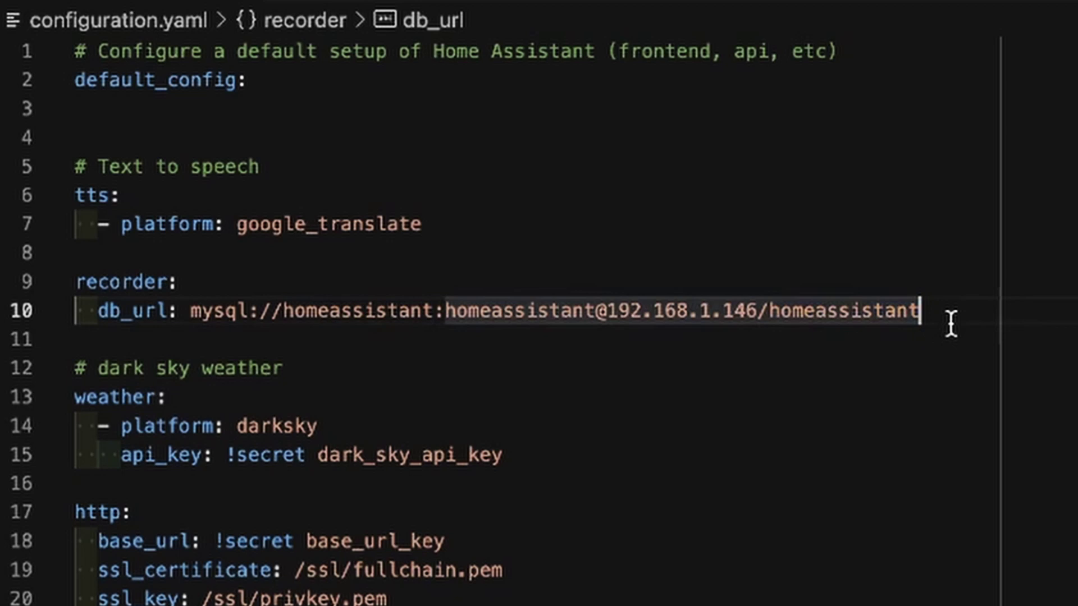
pyautogui.click(306, 311)
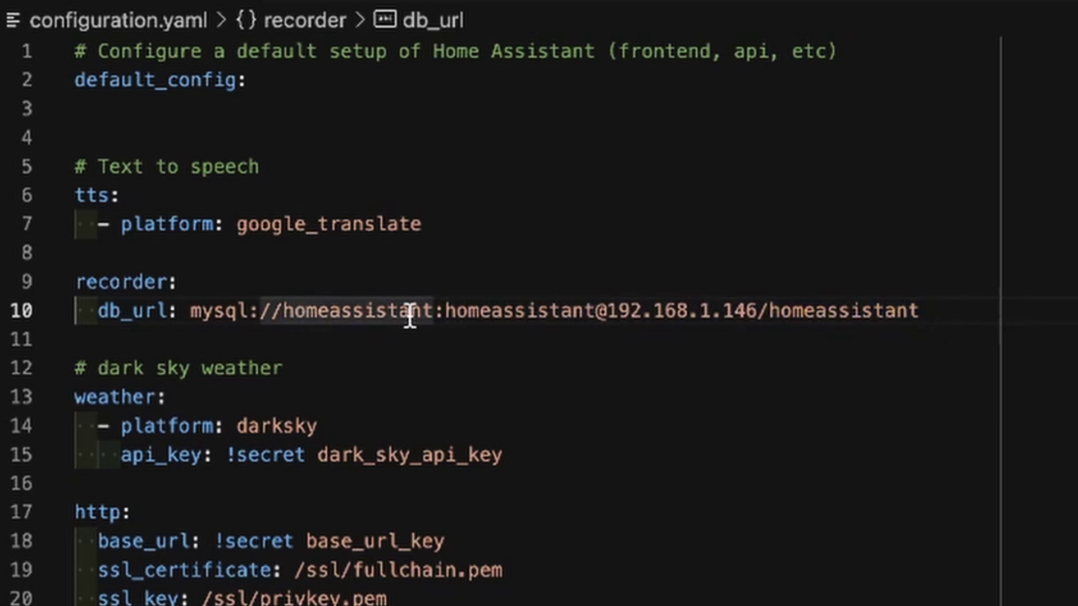
pyautogui.doubleClick(339, 312)
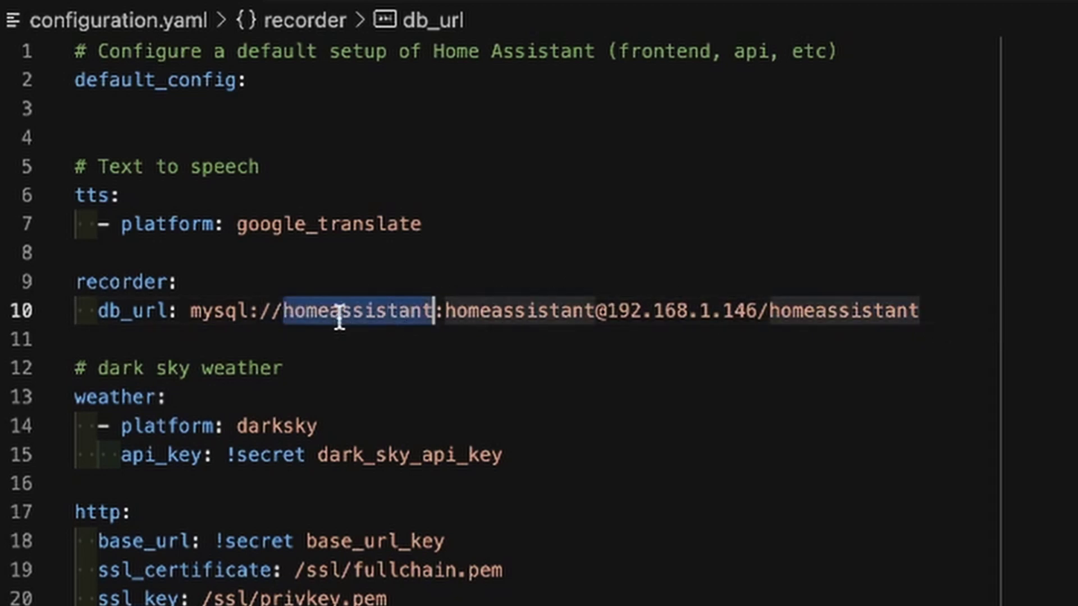
pyautogui.doubleClick(500, 311)
pyautogui.click(827, 327)
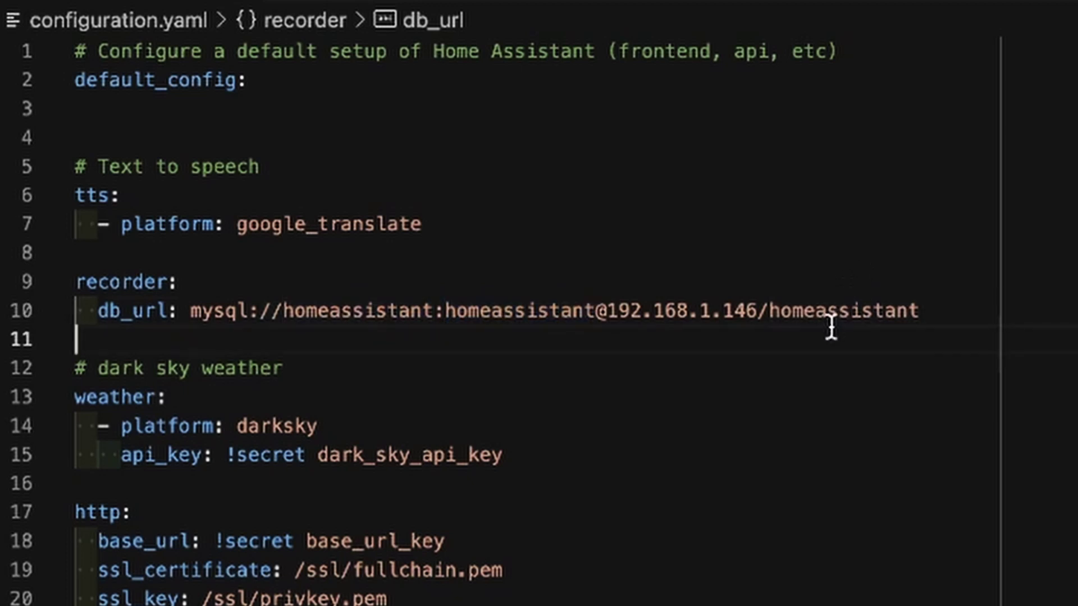
pyautogui.doubleClick(840, 310)
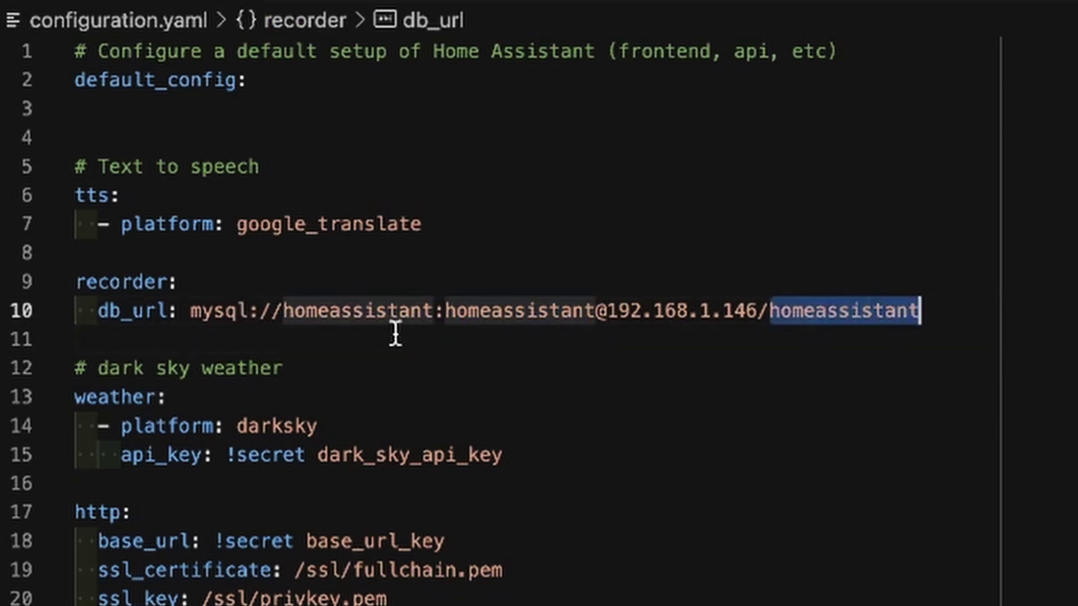
pyautogui.doubleClick(344, 310)
pyautogui.click(494, 311)
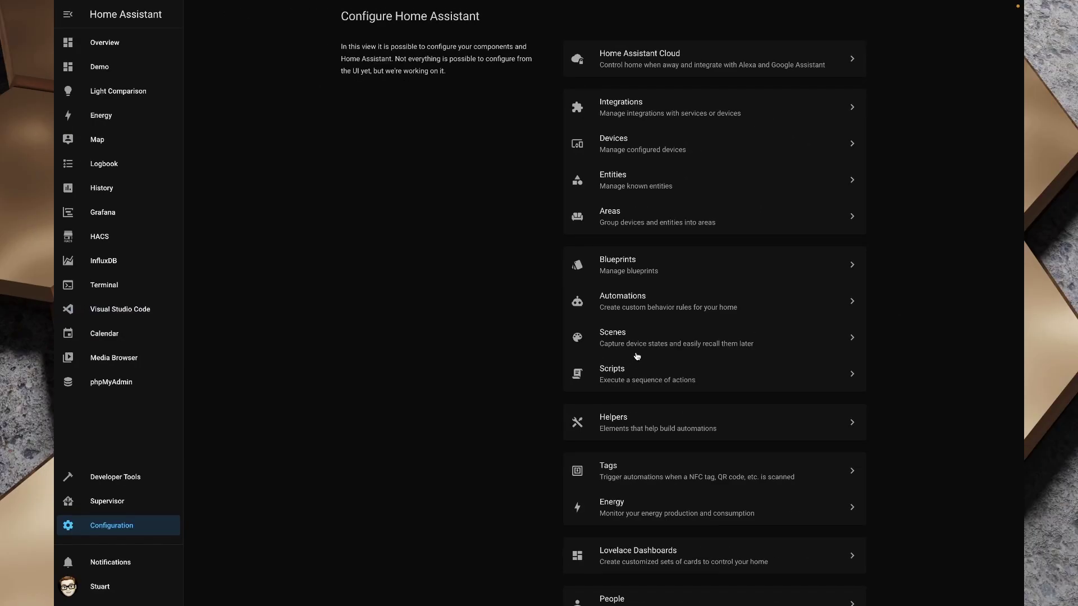
# Verify the configuration is valid in Server Controls, then restart the Home Assistant server
pyautogui.scroll(-5, 637, 357)
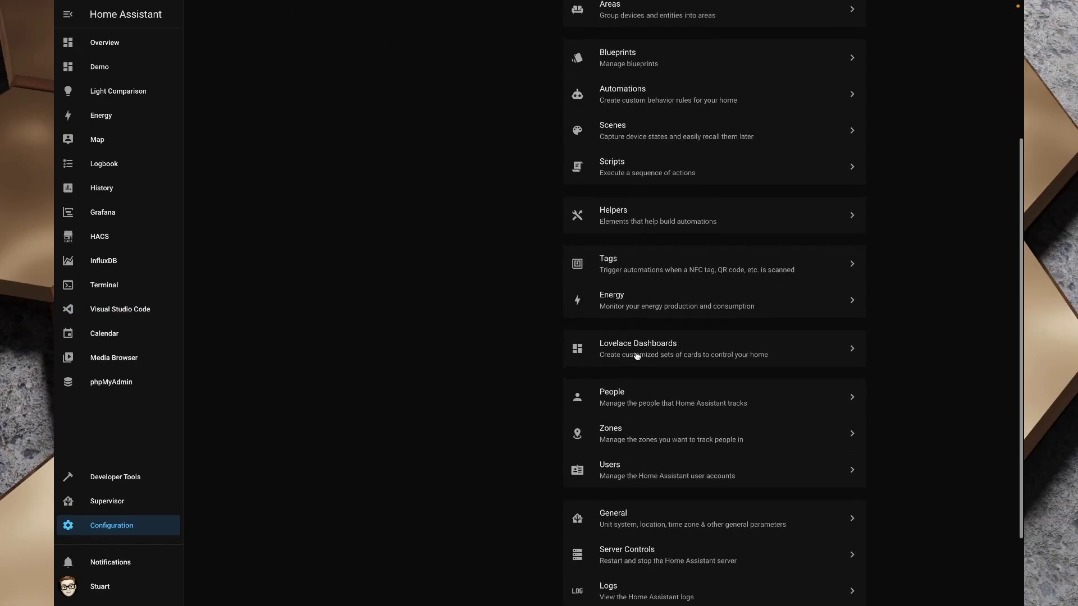
pyautogui.click(634, 460)
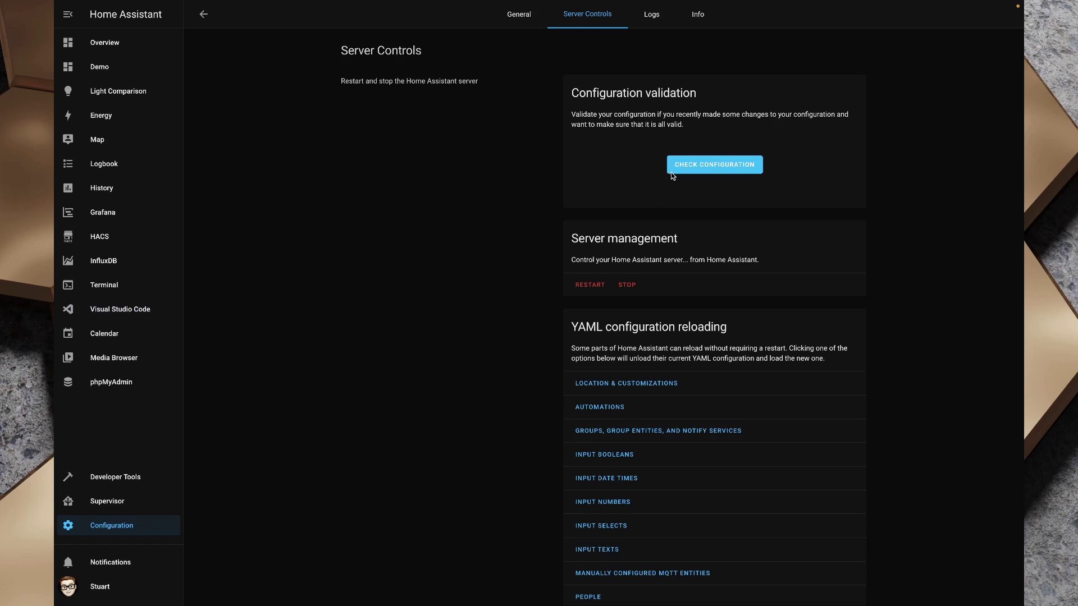
pyautogui.click(691, 170)
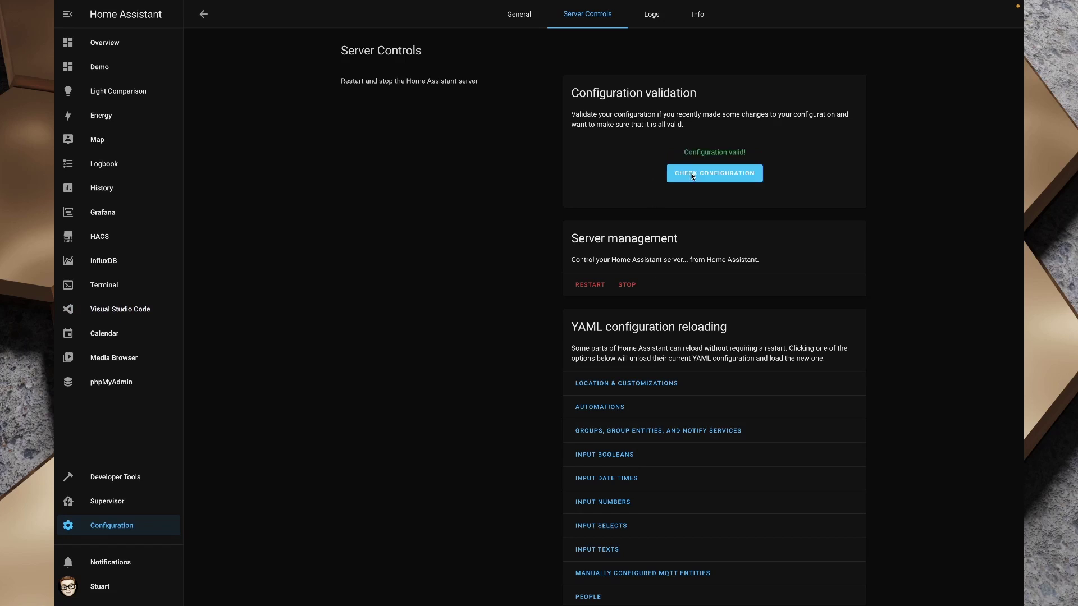
pyautogui.moveTo(683, 150); pyautogui.dragTo(793, 154)
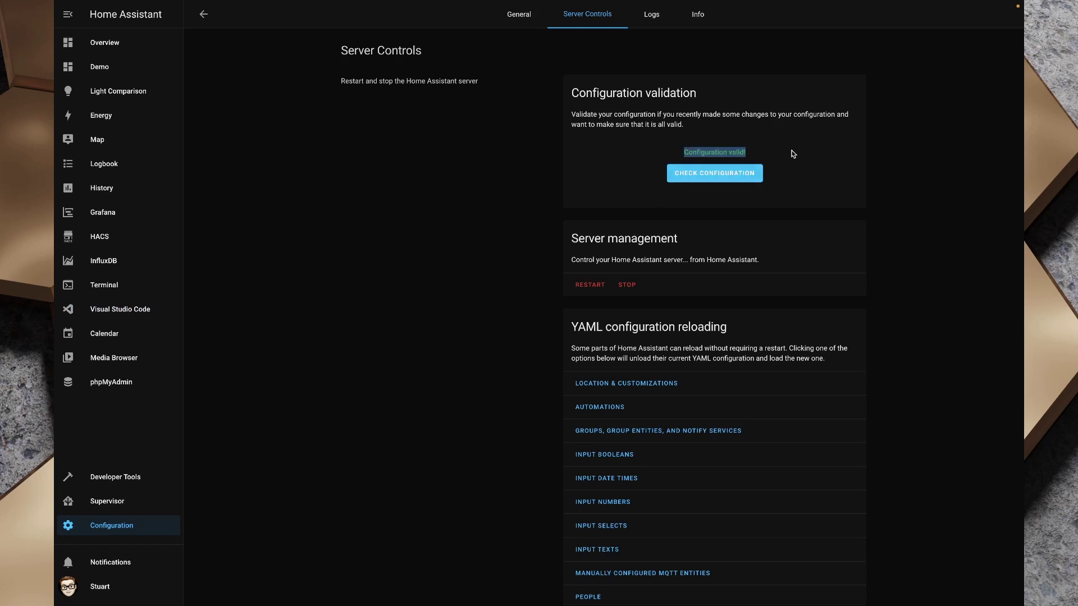
pyautogui.click(583, 287)
pyautogui.click(620, 346)
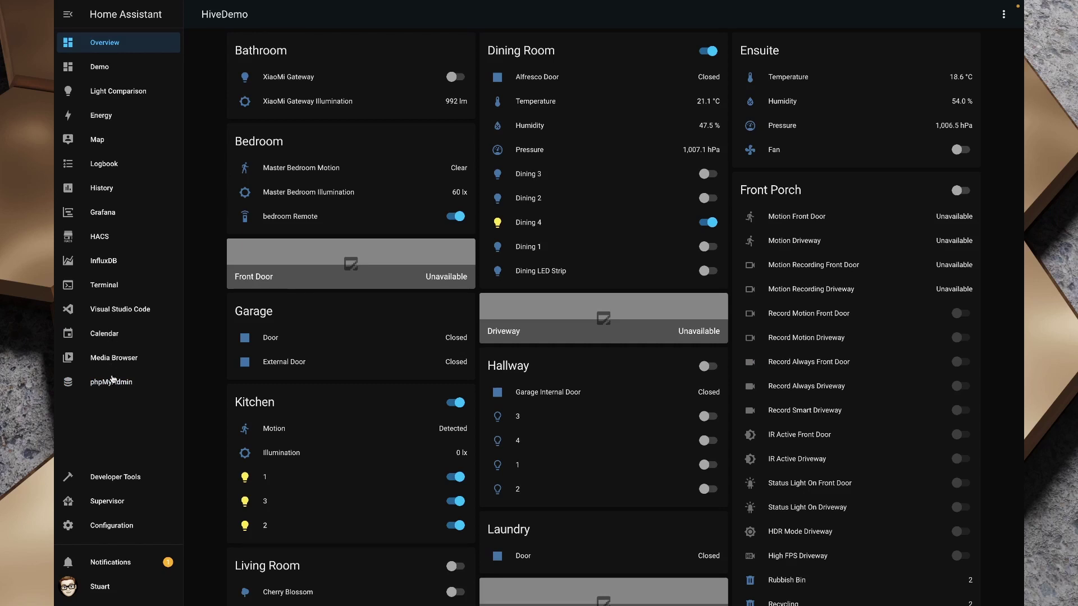
# Open phpMyAdmin, inspect the events table's columns and indexes, then browse its 993 rows
pyautogui.click(111, 383)
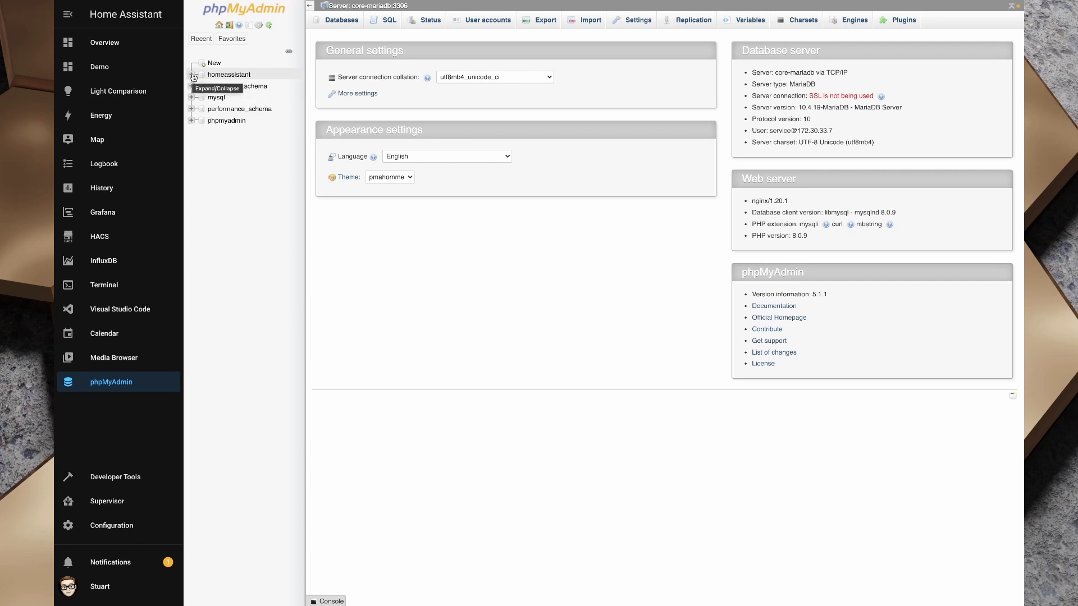
pyautogui.click(192, 75)
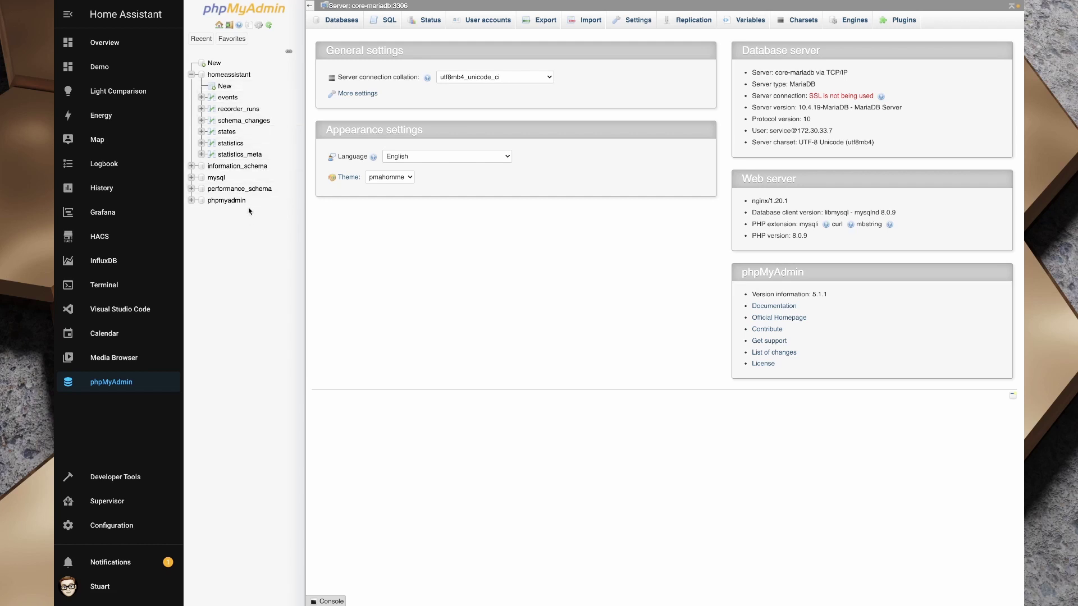
pyautogui.click(201, 97)
pyautogui.click(212, 109)
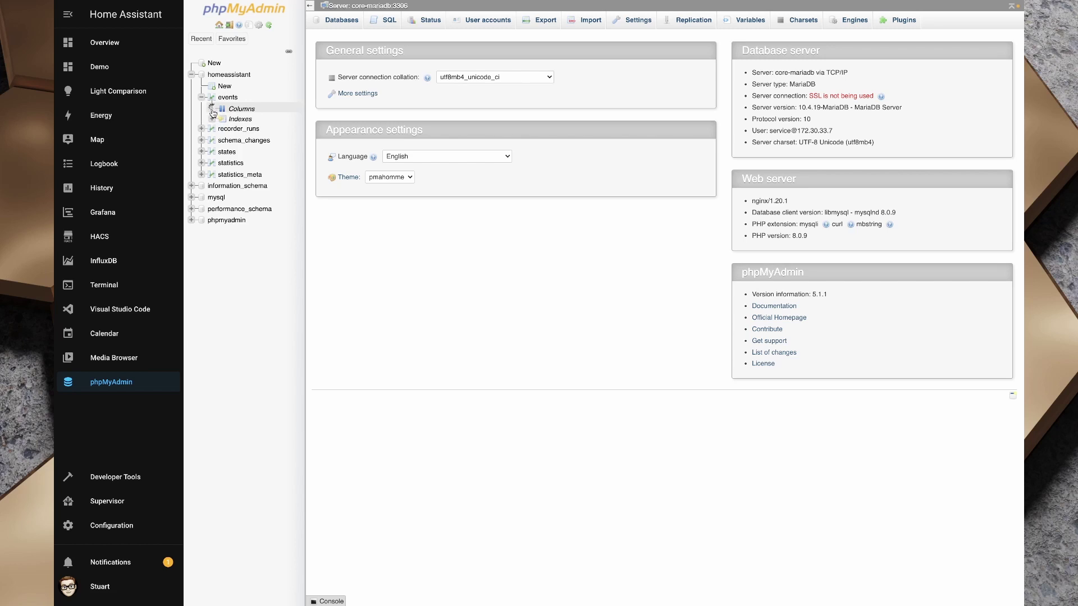
pyautogui.click(212, 233)
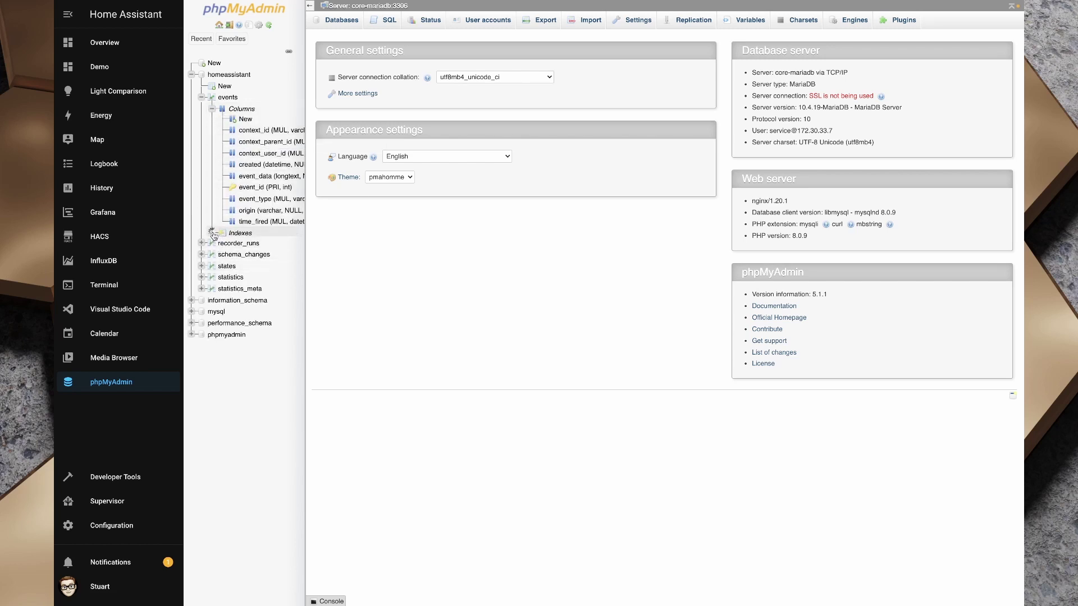
pyautogui.click(213, 109)
pyautogui.click(213, 120)
pyautogui.click(228, 97)
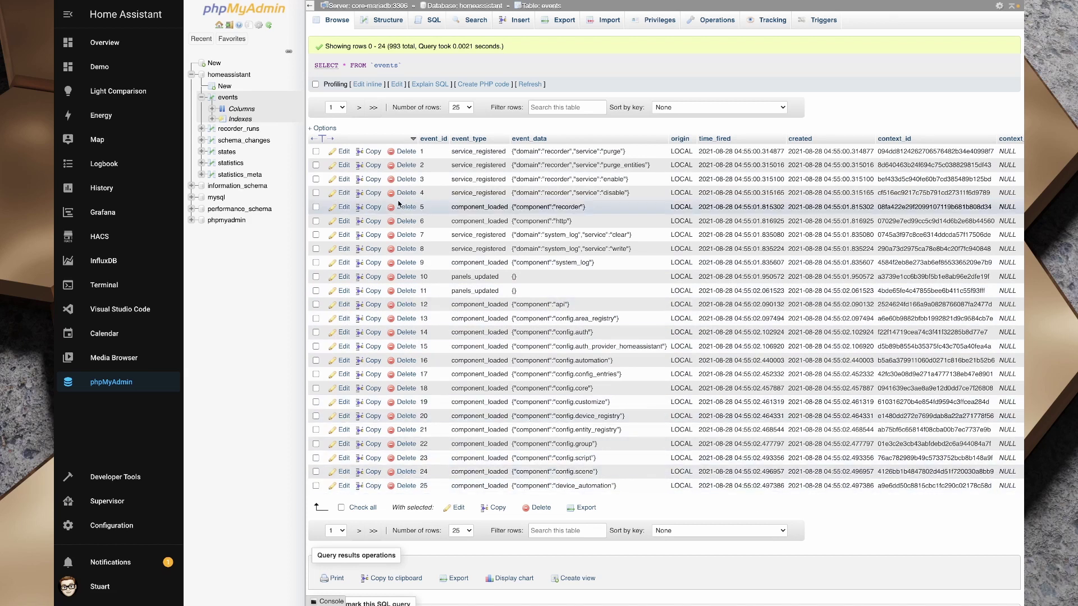
# Browse recorder_runs, then schema_changes, then the states table with its 602 rows
pyautogui.click(245, 129)
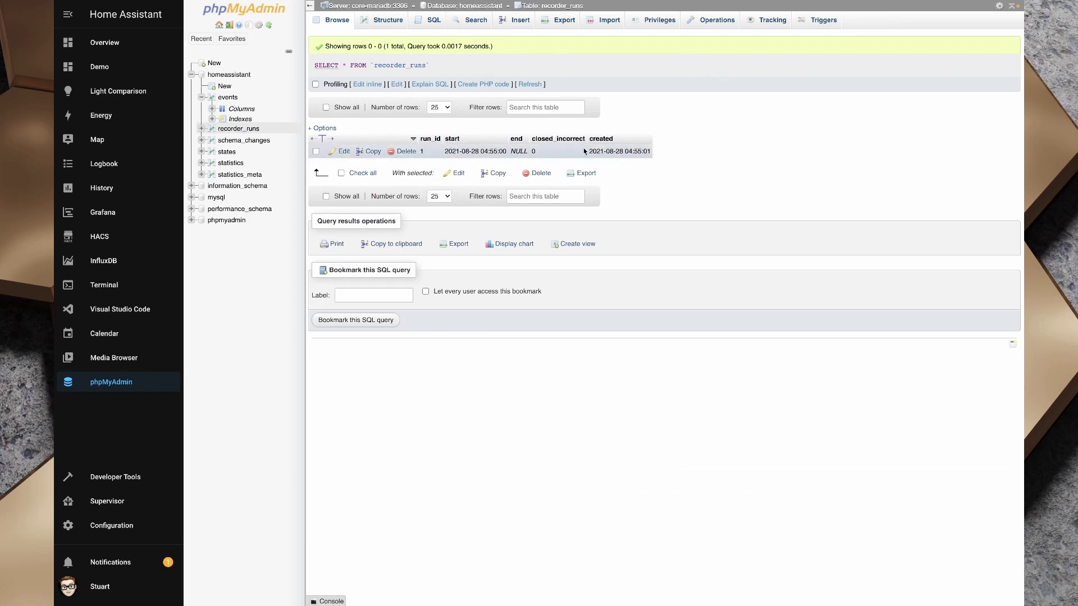
pyautogui.click(244, 141)
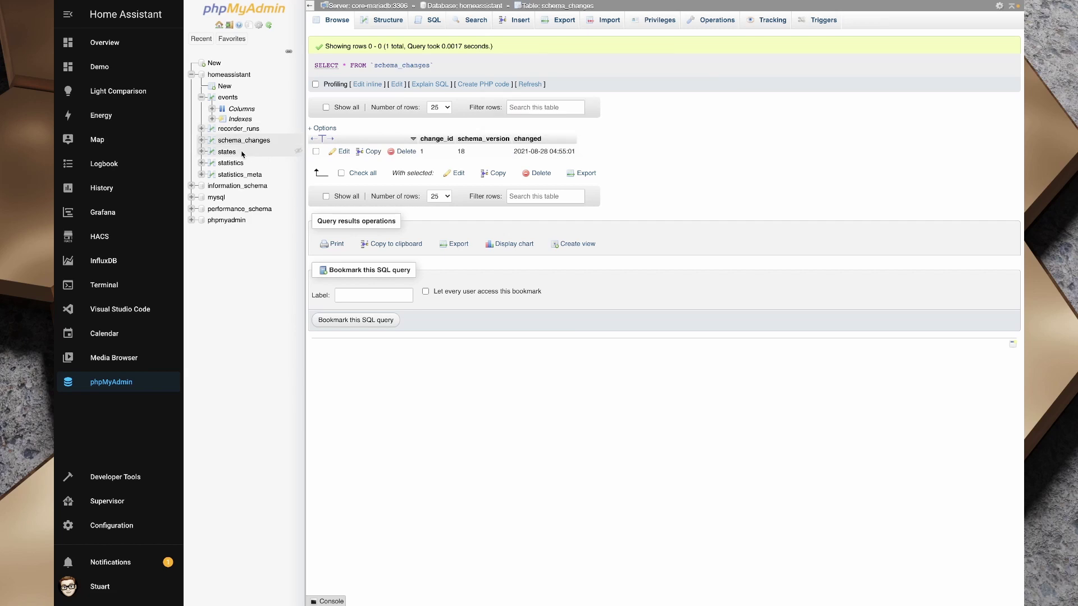
pyautogui.click(227, 152)
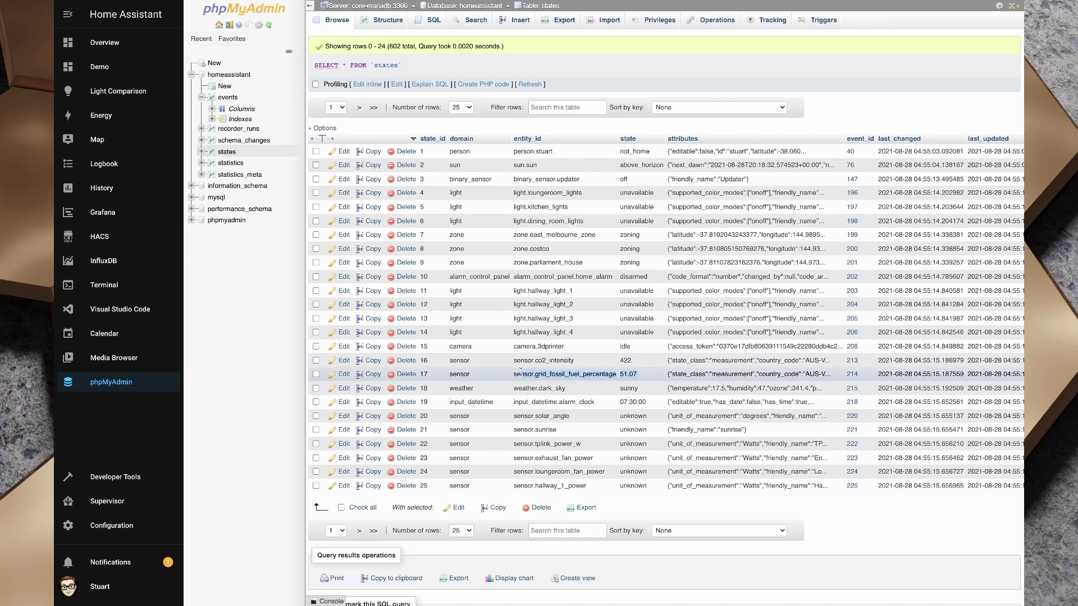
# Highlight the co2 reading 422, sun.sun and person rows, then view the empty statistics table and the Energy dashboard
pyautogui.click(646, 375)
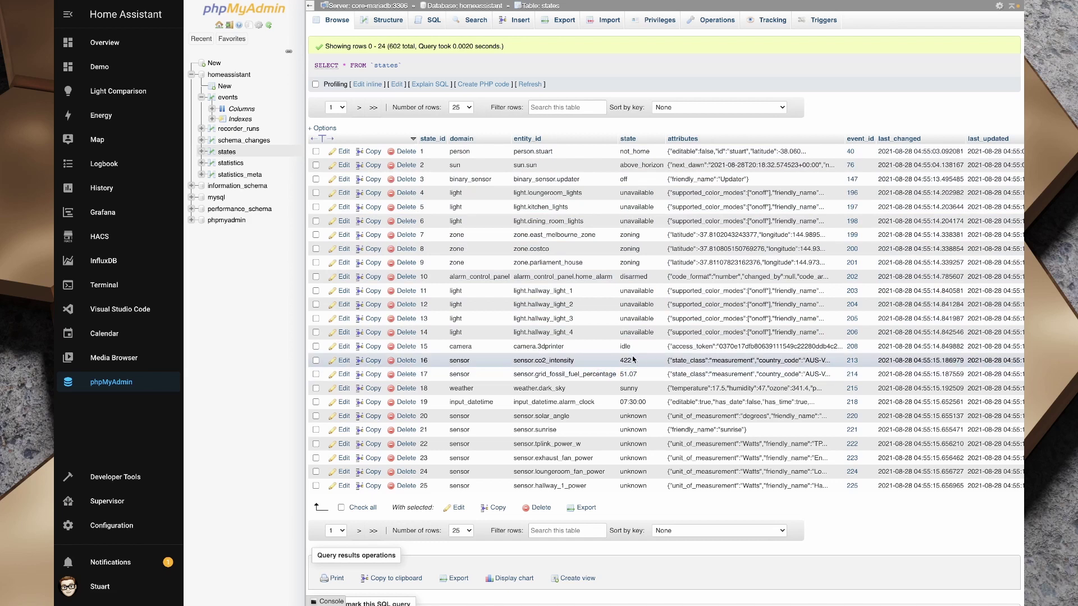
pyautogui.moveTo(640, 360); pyautogui.dragTo(569, 360)
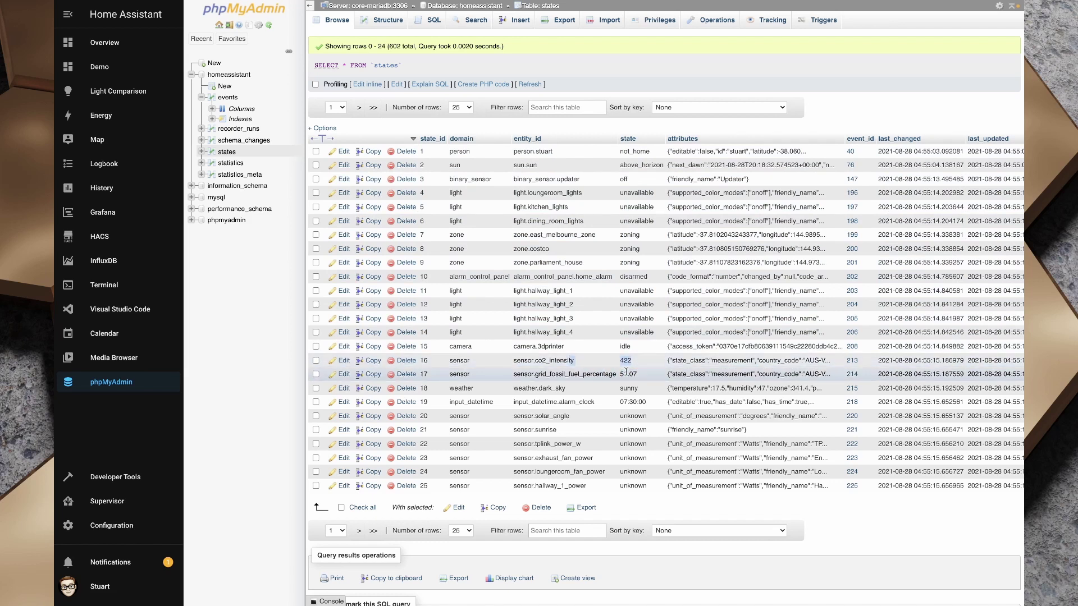
pyautogui.scroll(-1, 654, 415)
pyautogui.doubleClick(525, 158)
pyautogui.click(668, 158)
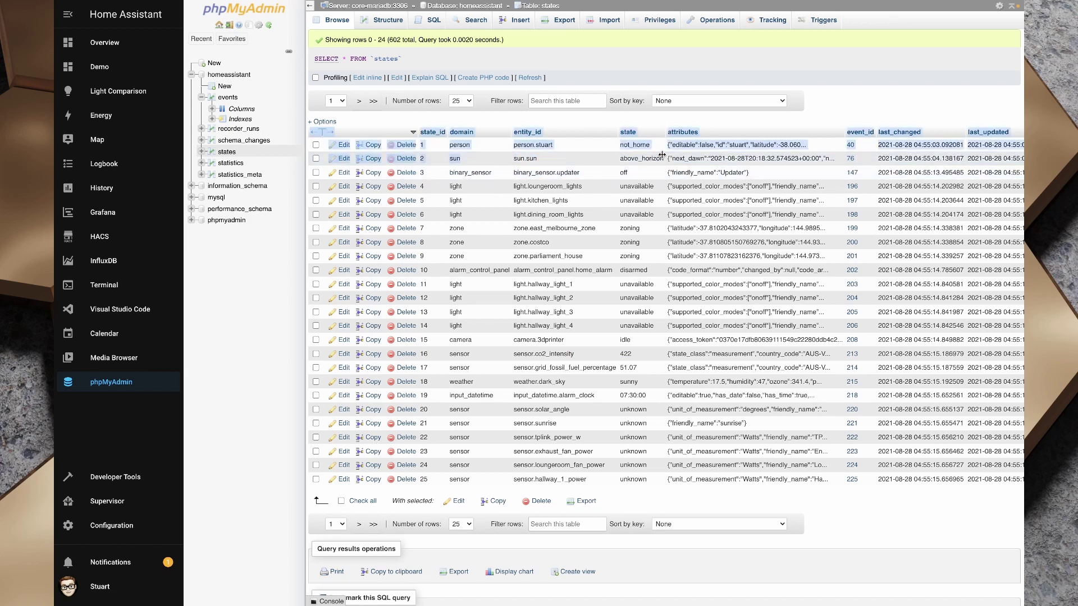
pyautogui.doubleClick(523, 145)
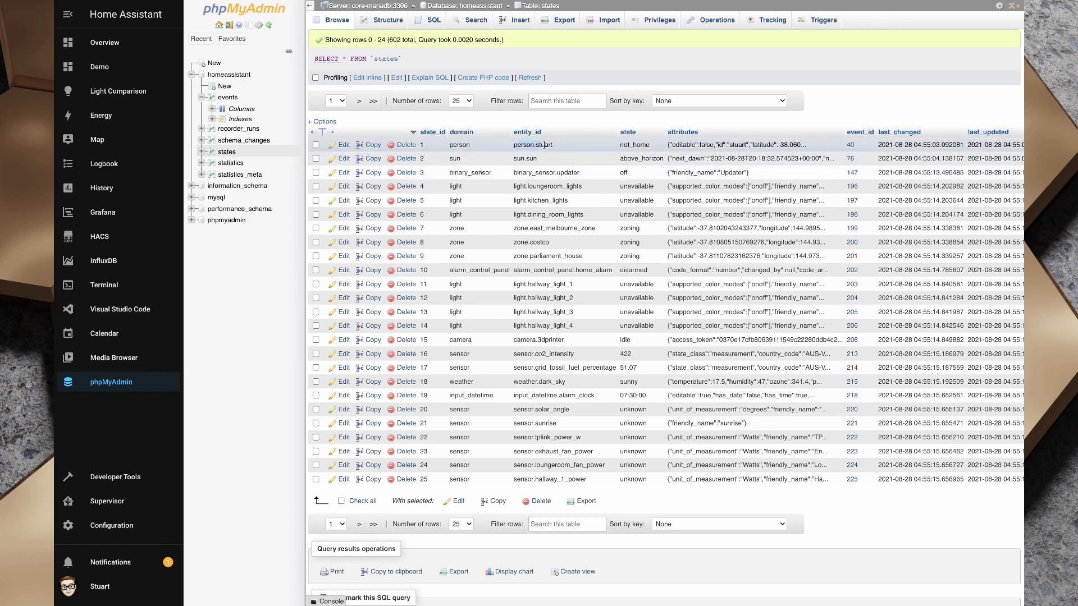
pyautogui.click(234, 164)
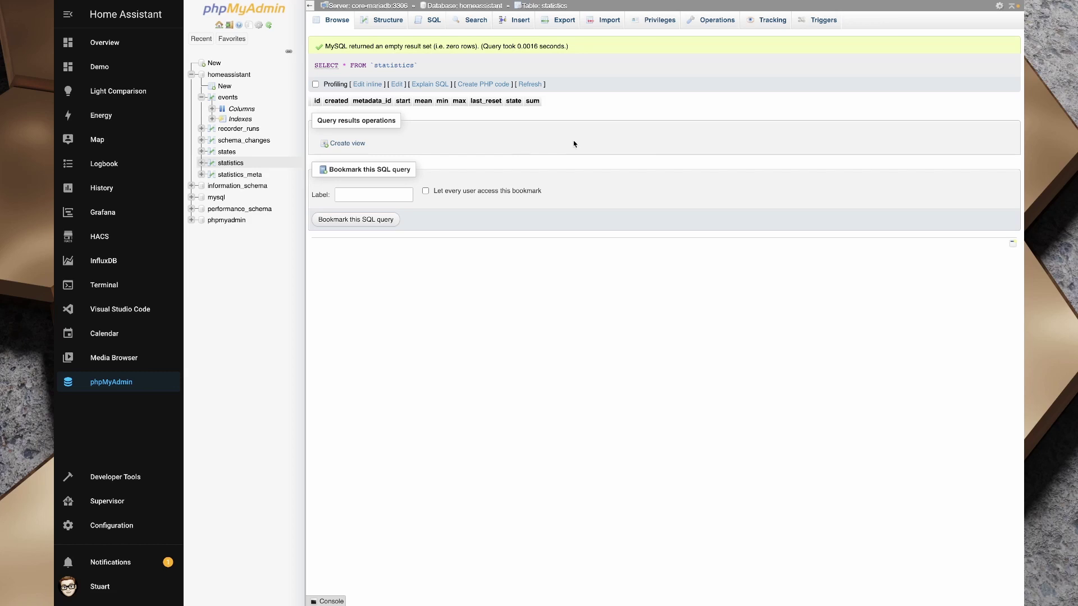
pyautogui.click(111, 118)
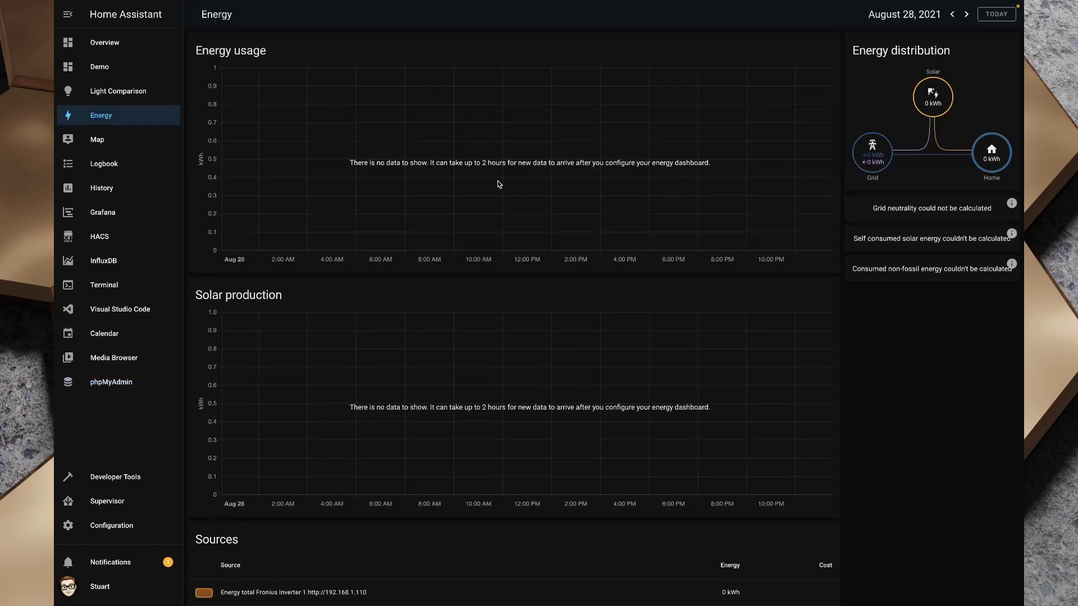